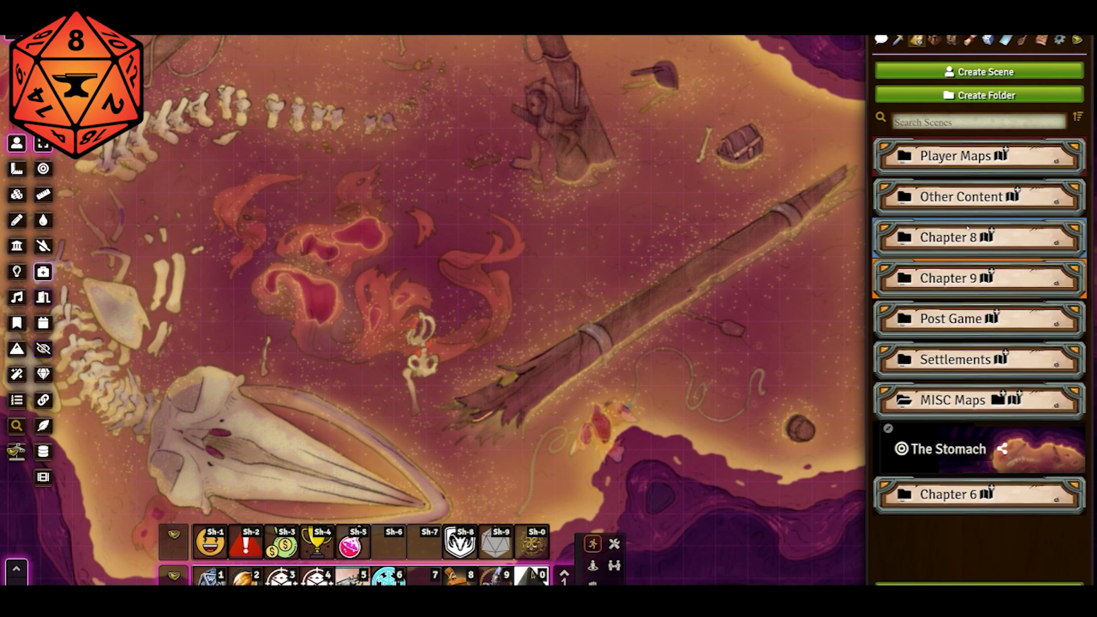
- Switch the sidebar to the Compendium Packs list and scroll through it
click(1040, 41)
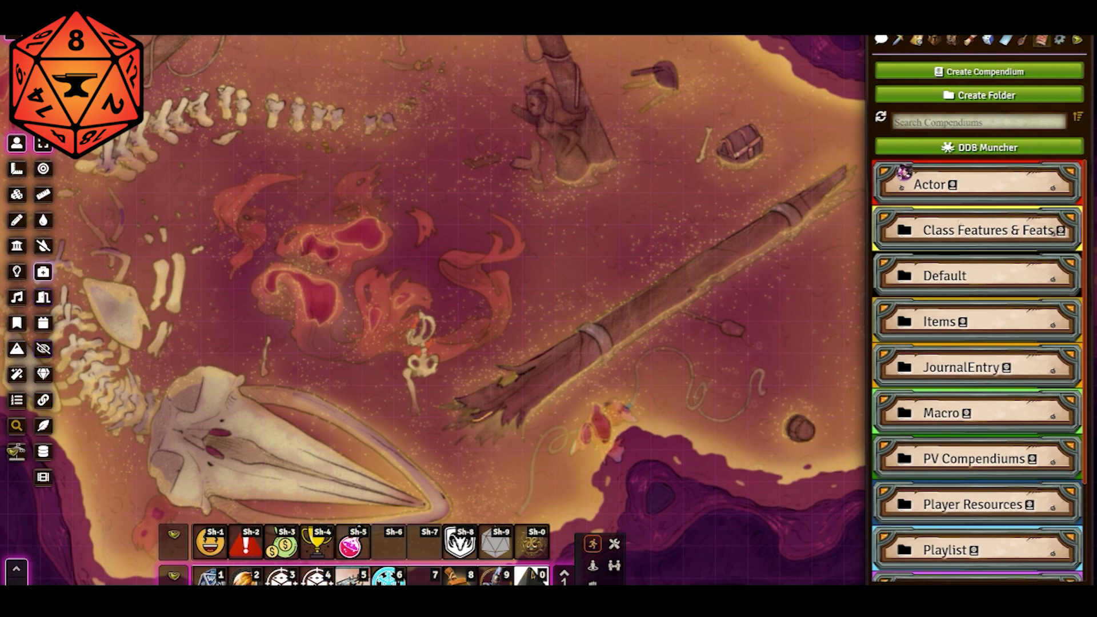
scroll(961, 196, down, 3)
scroll(961, 196, up, 3)
scroll(969, 171, down, 3)
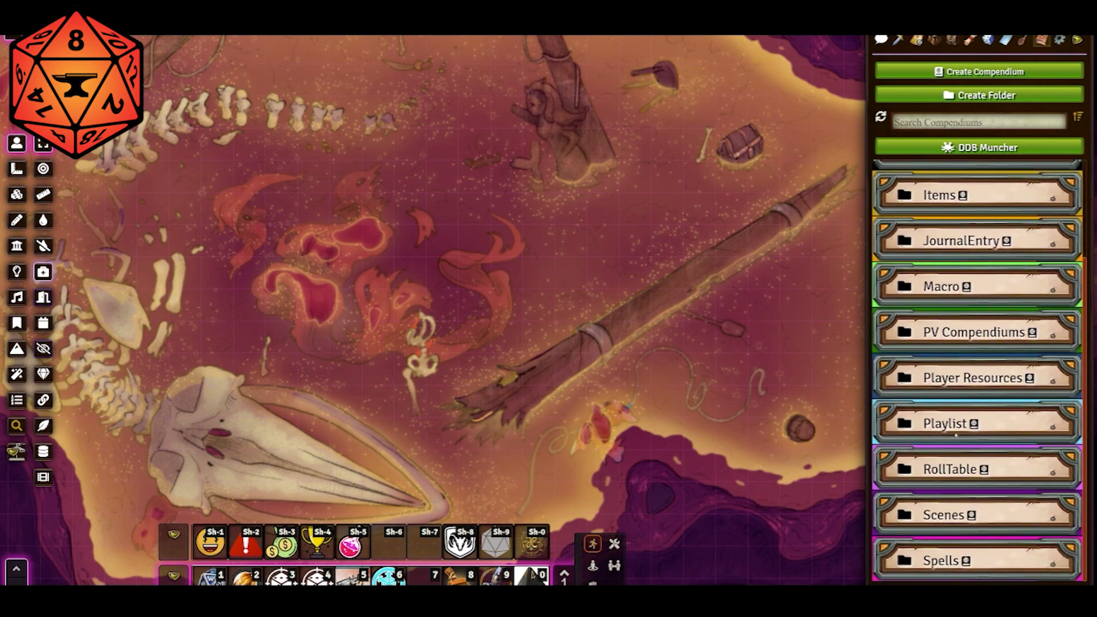
scroll(960, 295, up, 3)
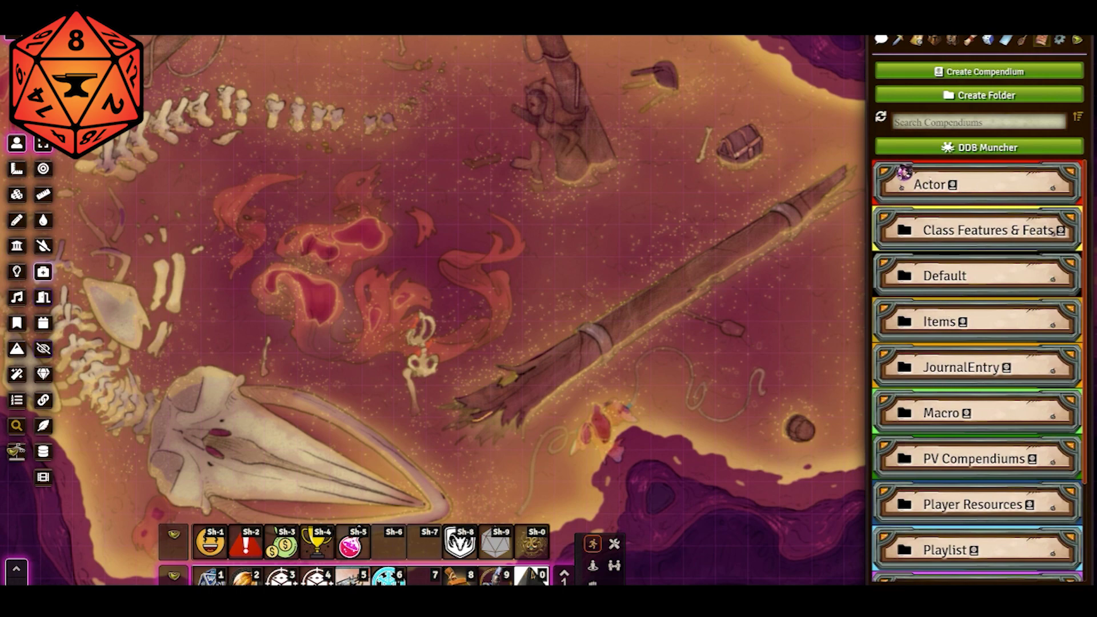
scroll(948, 196, down, 3)
scroll(966, 202, up, 3)
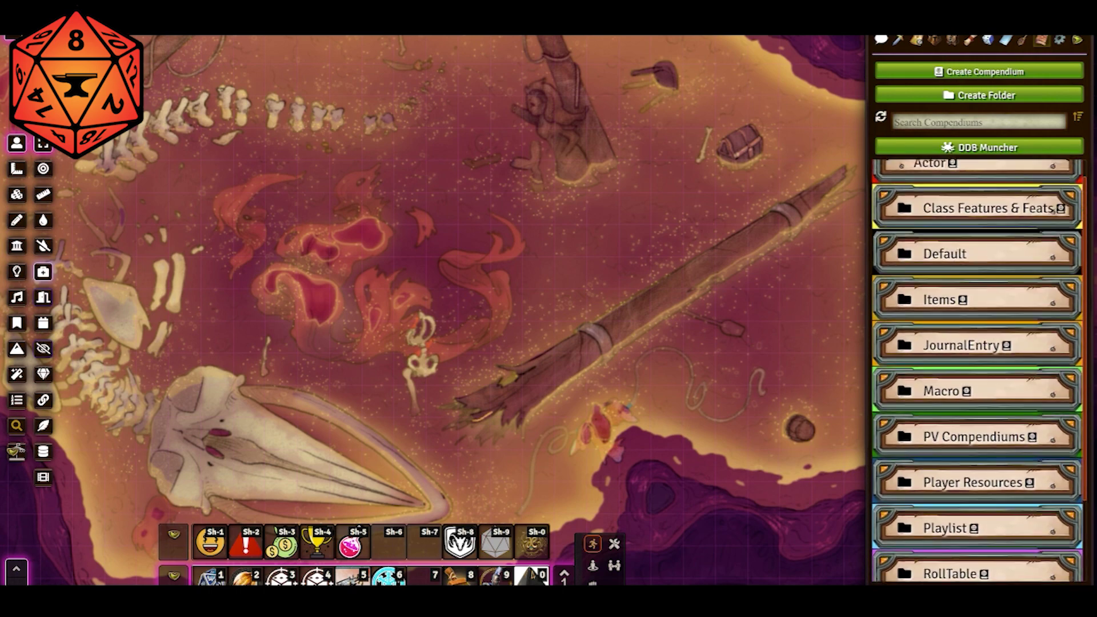
scroll(977, 370, down, 3)
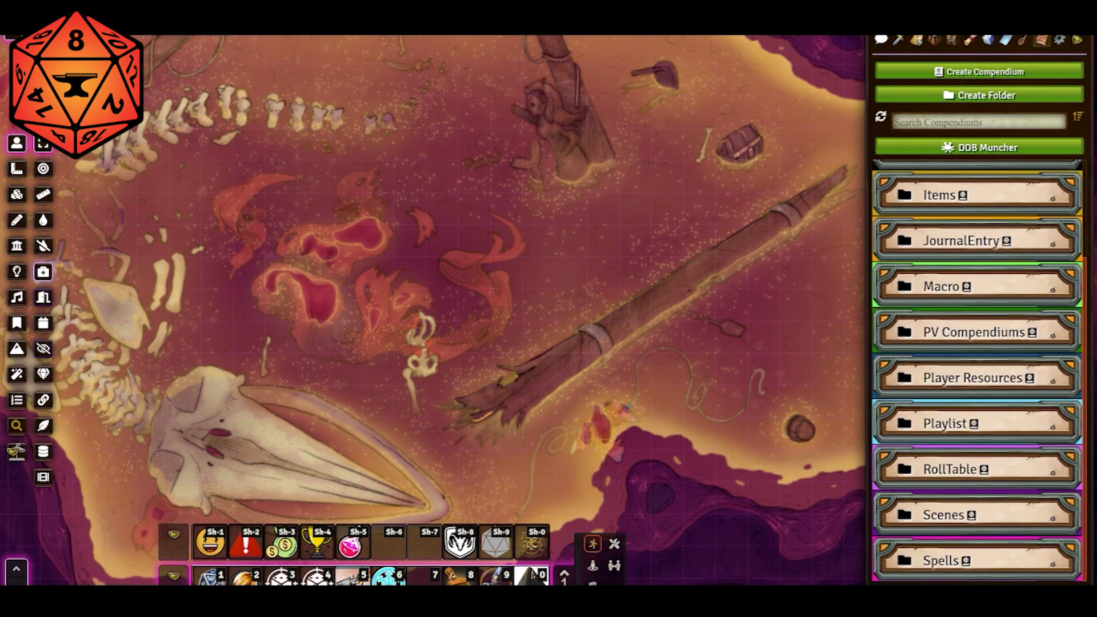
- Expand the Scenes folder to list packs like Ostenwold Maps and Spellarena Battlemaps
click(944, 515)
scroll(993, 359, down, 9)
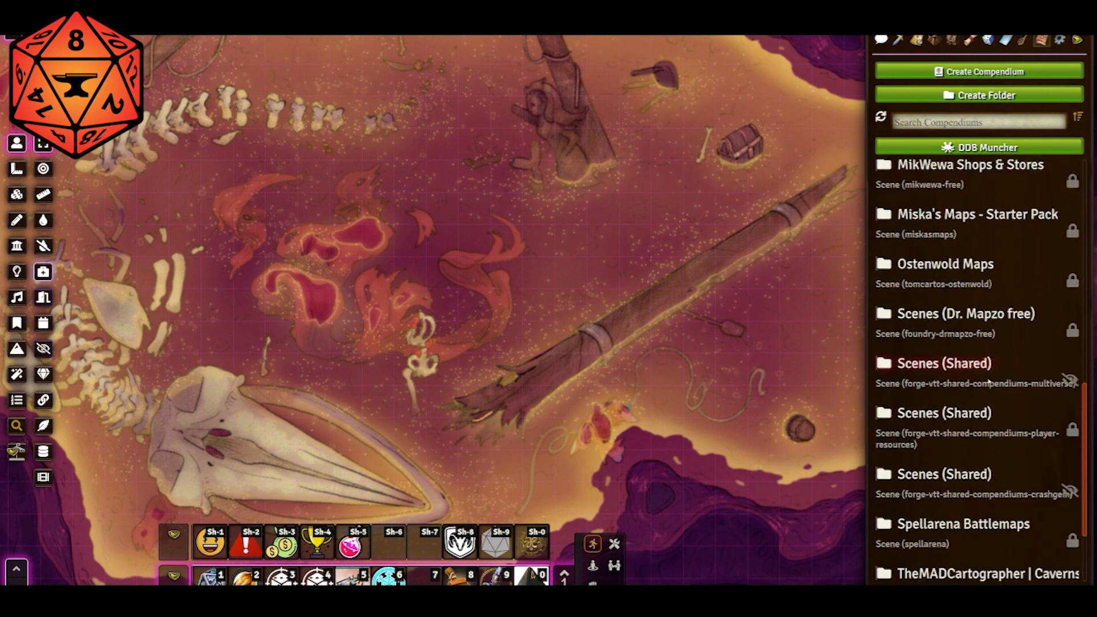
scroll(992, 359, up, 3)
scroll(992, 359, up, 2)
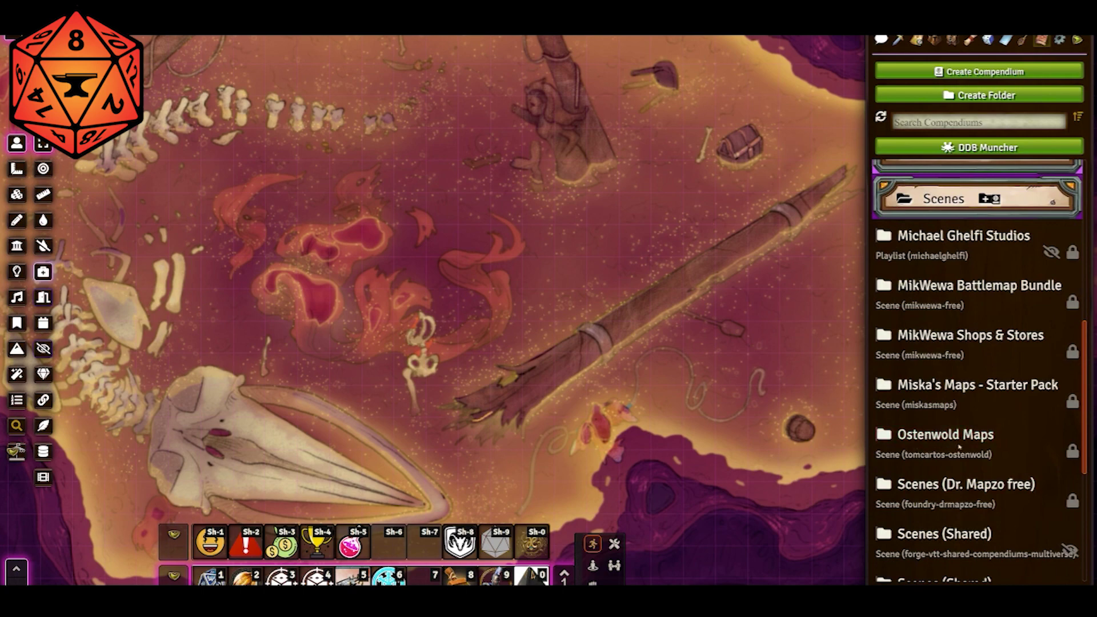
scroll(955, 439, down, 4)
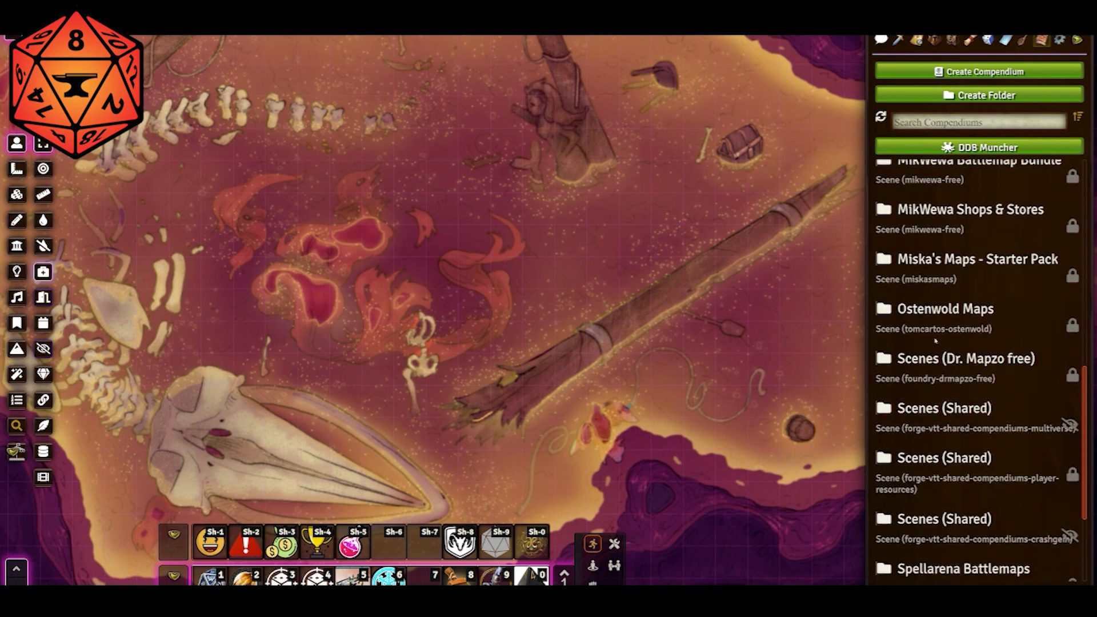
- Browse the scenes in the Ostenwold Maps compendium, then close it
click(939, 311)
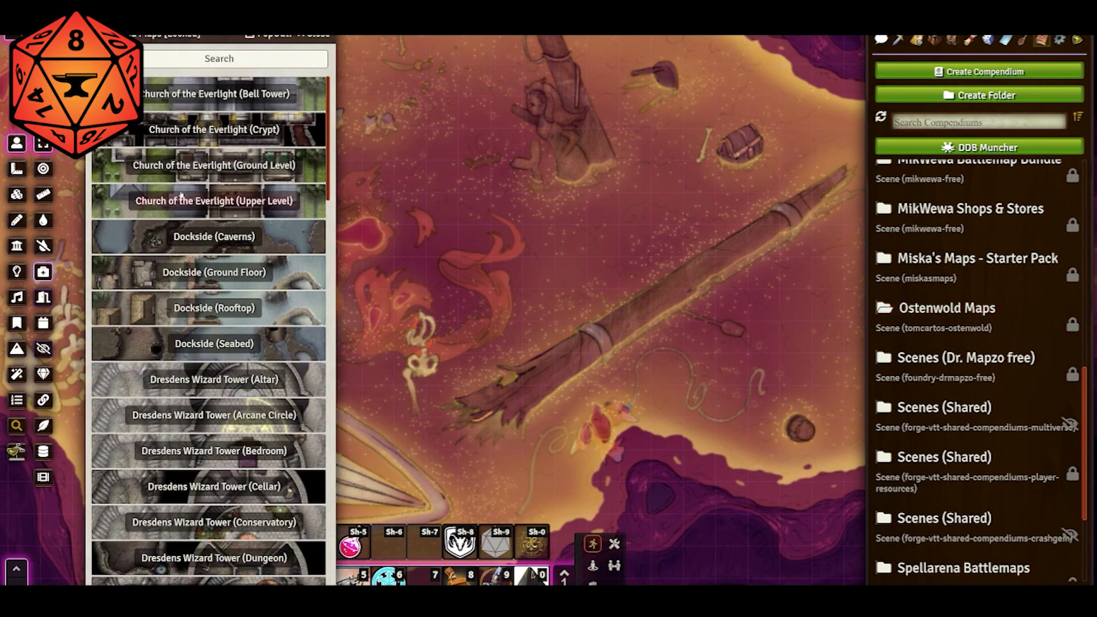
scroll(223, 284, down, 6)
scroll(224, 284, down, 20)
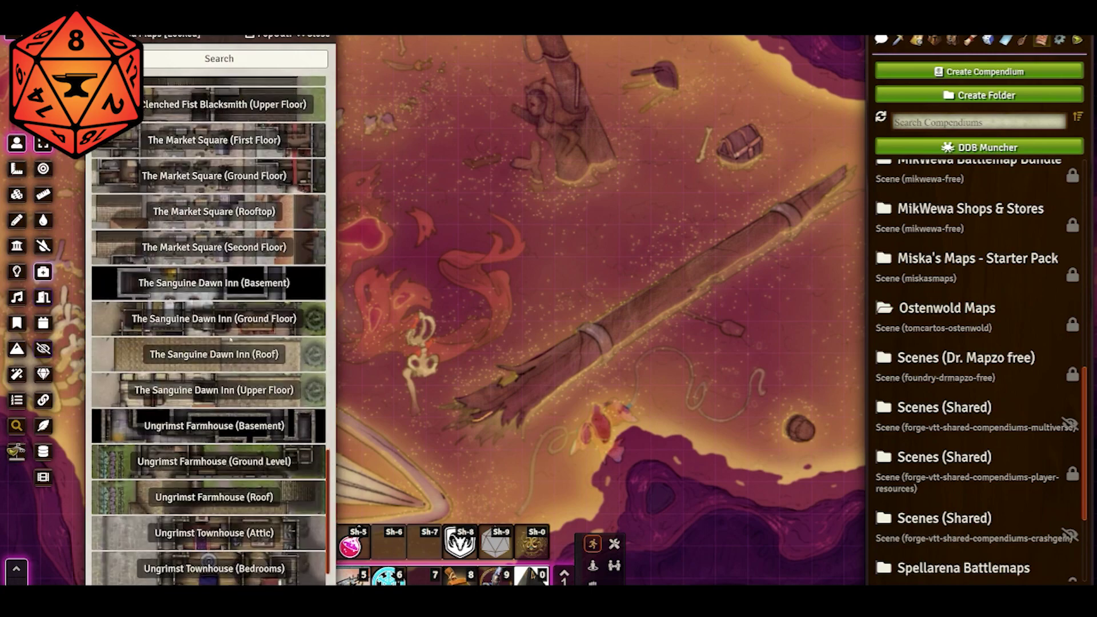
scroll(239, 369, up, 20)
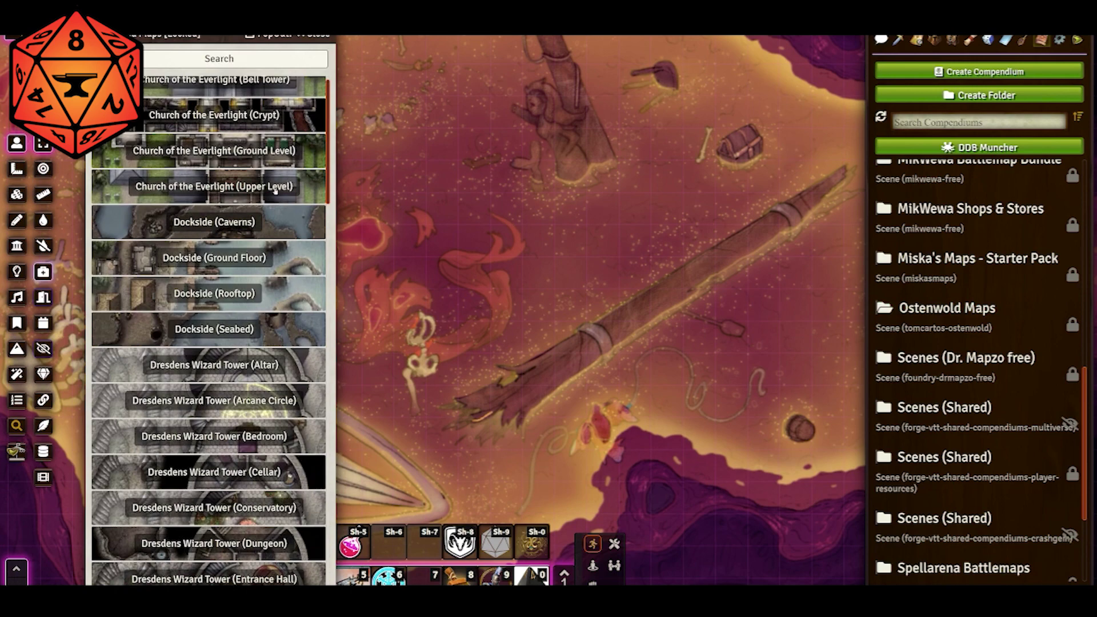
scroll(204, 278, up, 1)
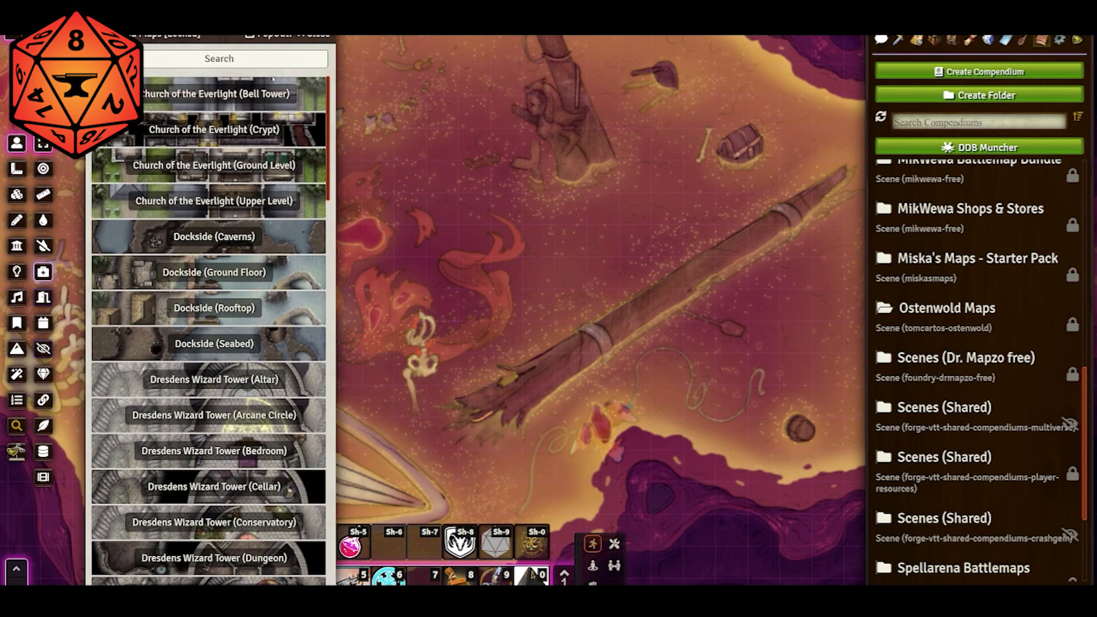
click(946, 309)
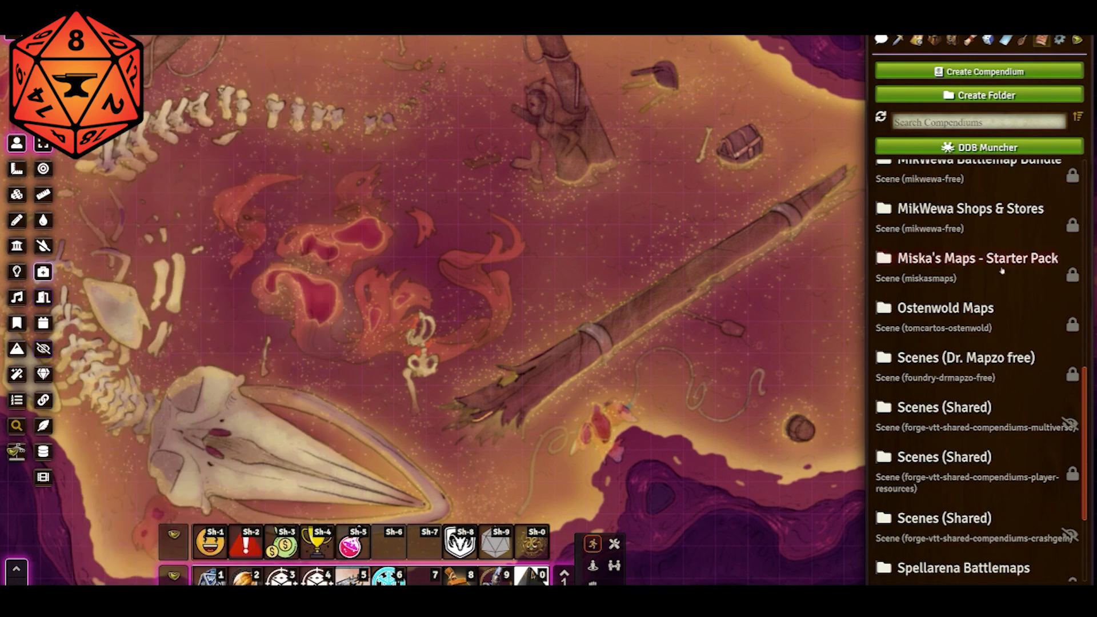
- Scroll the compendium pack list back up
scroll(983, 309, down, 2)
scroll(988, 337, down, 3)
scroll(1006, 320, up, 10)
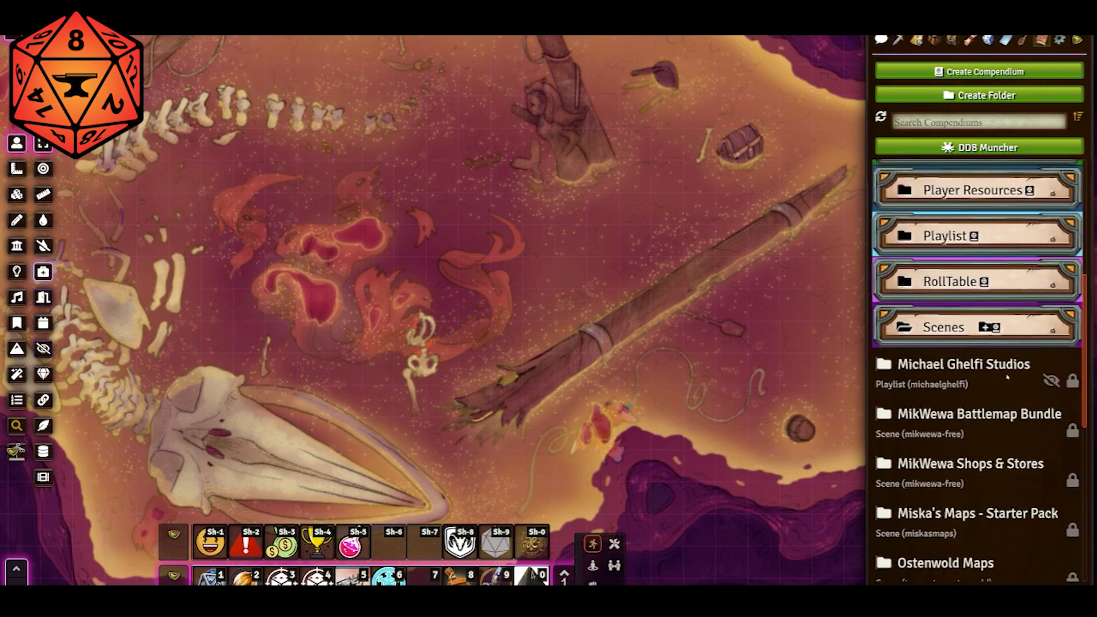
scroll(1024, 351, down, 5)
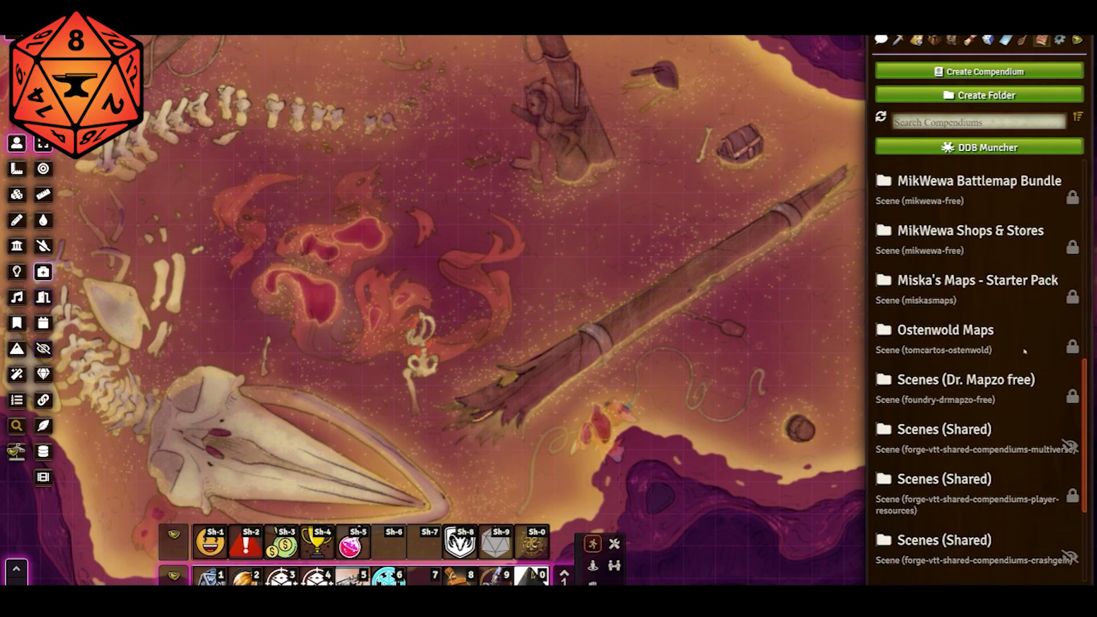
scroll(1023, 343, up, 8)
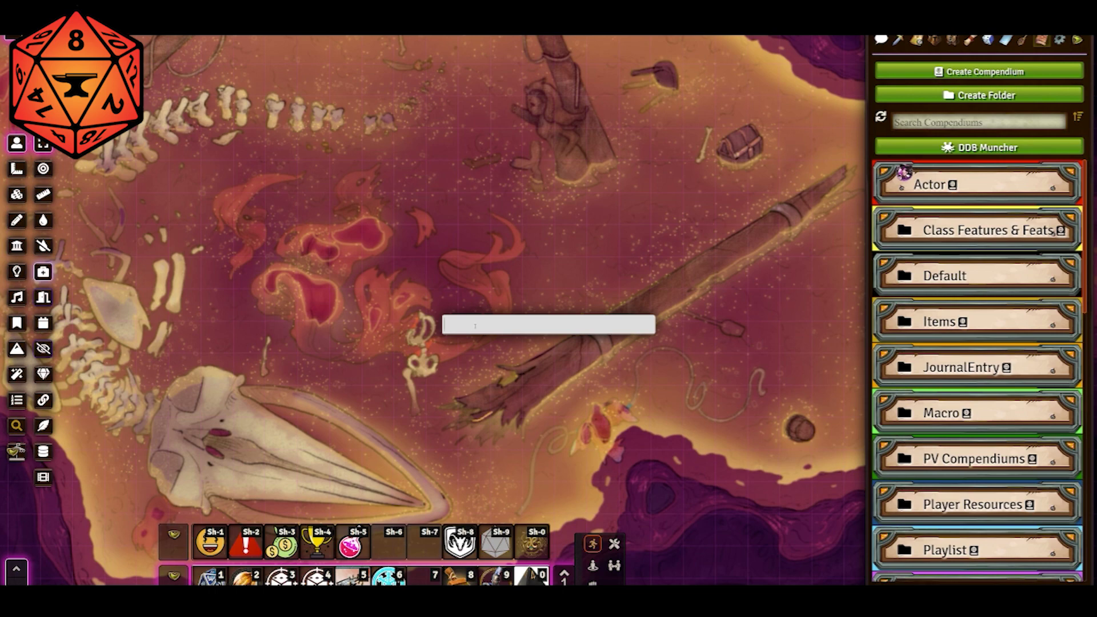
- Search for 'giant', browse the results, then narrow the query to 'fire giant'
text(giant)
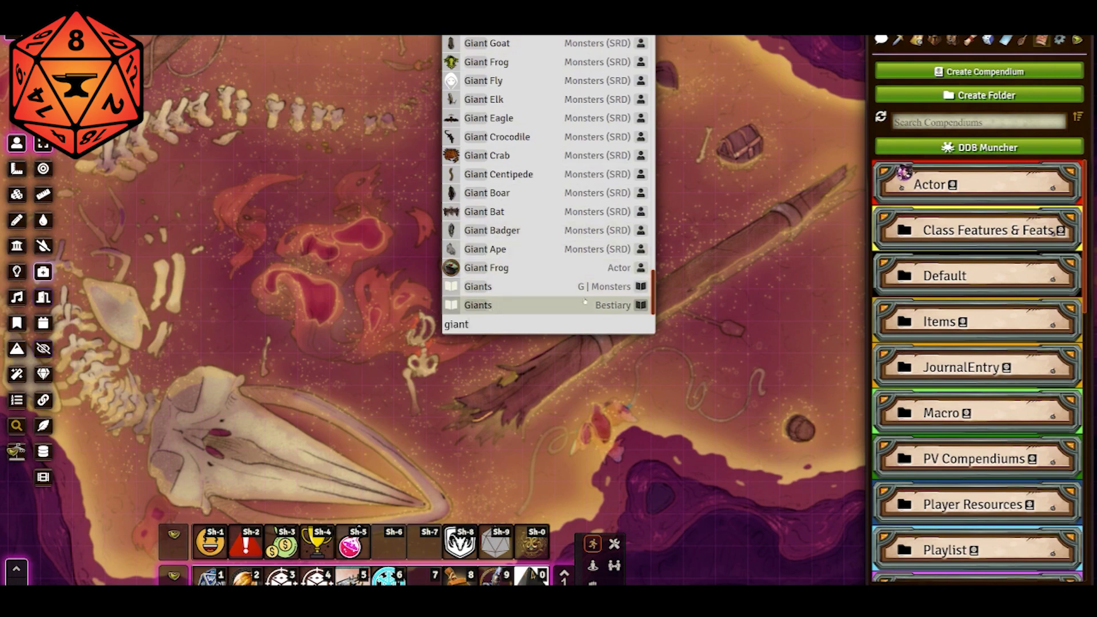
scroll(596, 250, up, 3)
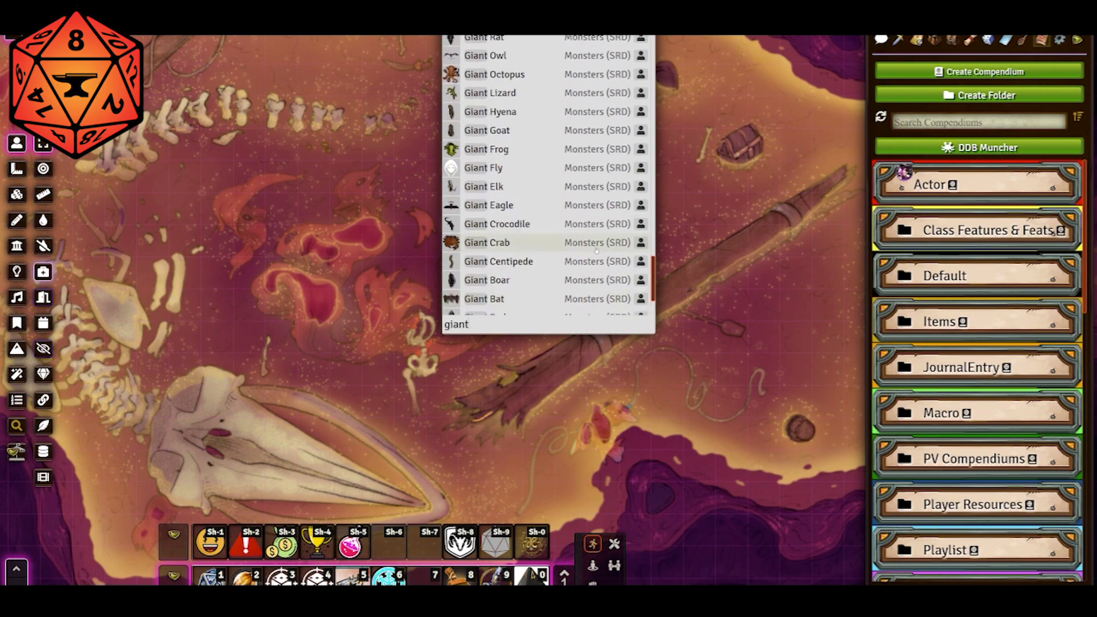
scroll(596, 249, up, 8)
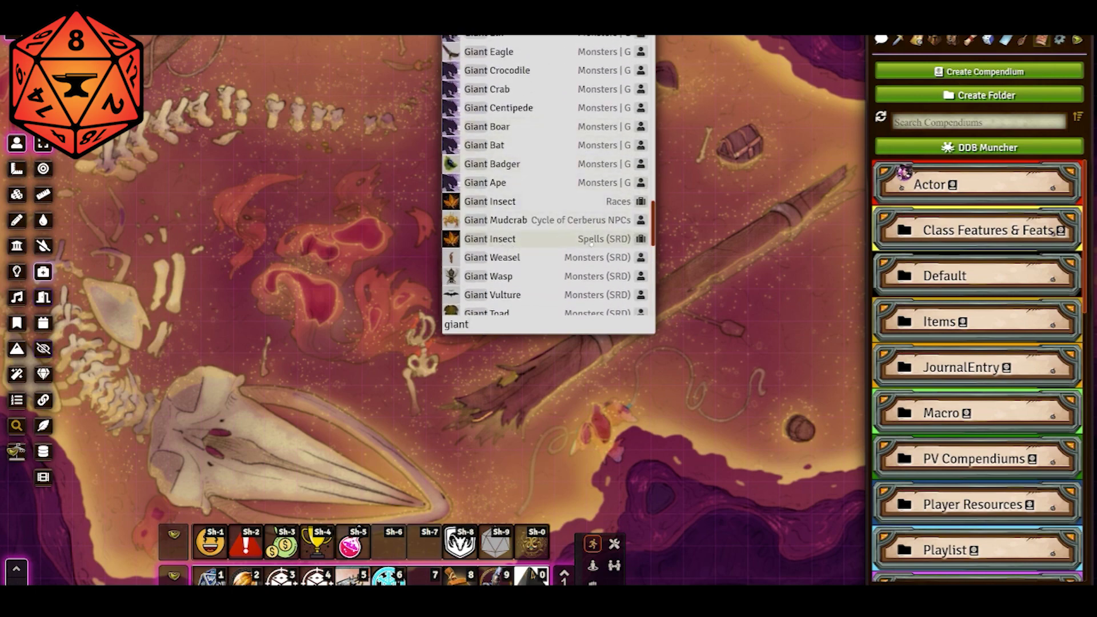
scroll(620, 240, up, 7)
scroll(620, 240, down, 11)
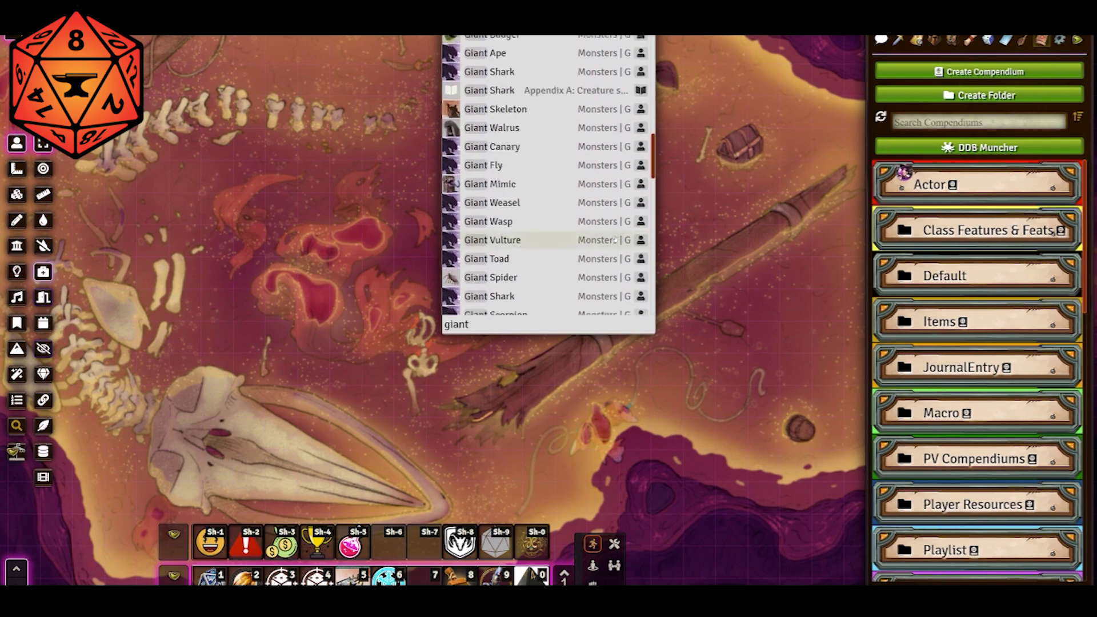
scroll(549, 263, up, 6)
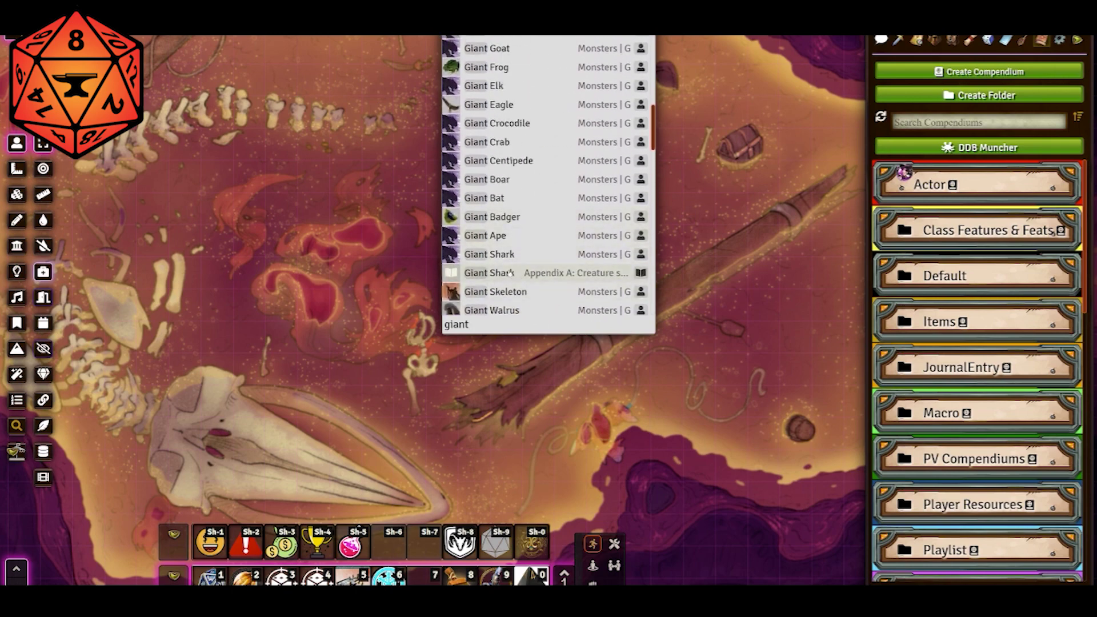
scroll(486, 272, up, 6)
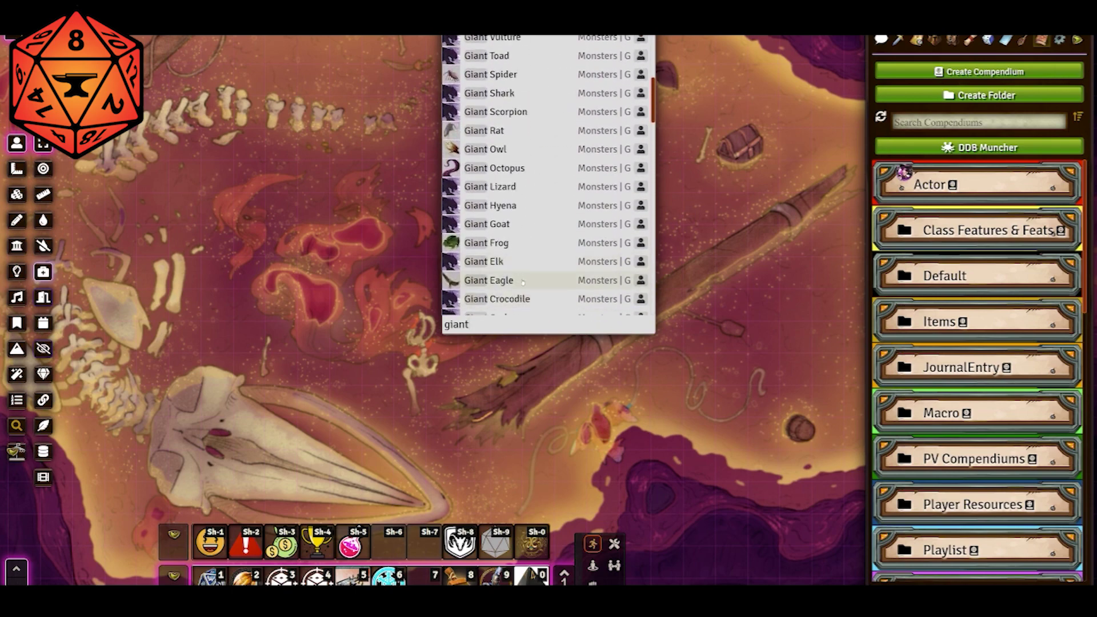
scroll(482, 269, up, 15)
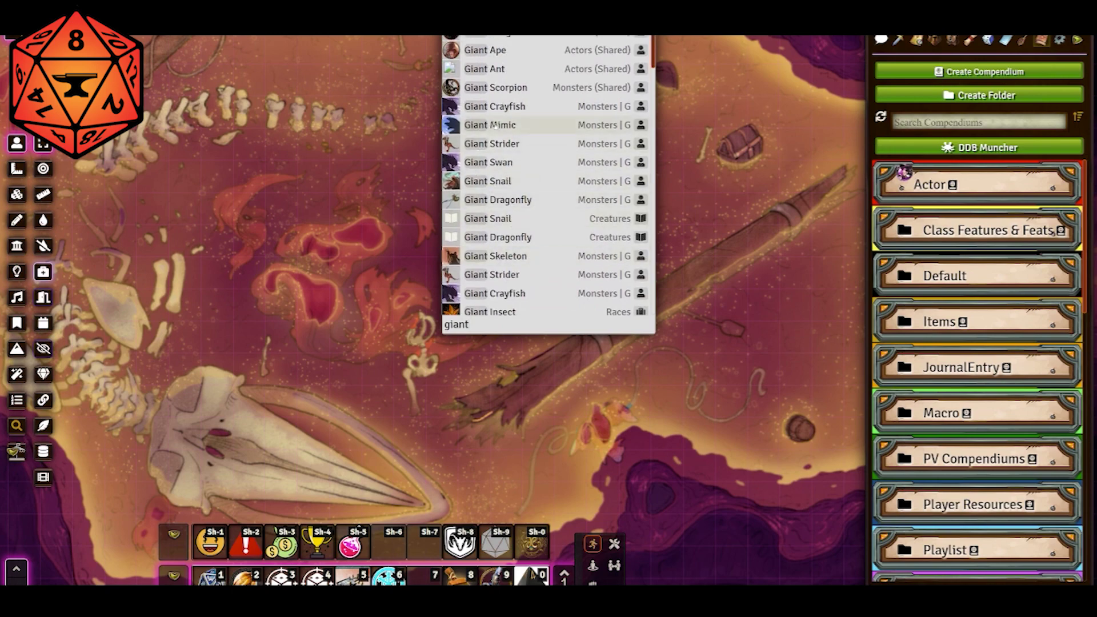
scroll(539, 148, down, 2)
scroll(539, 148, down, 10)
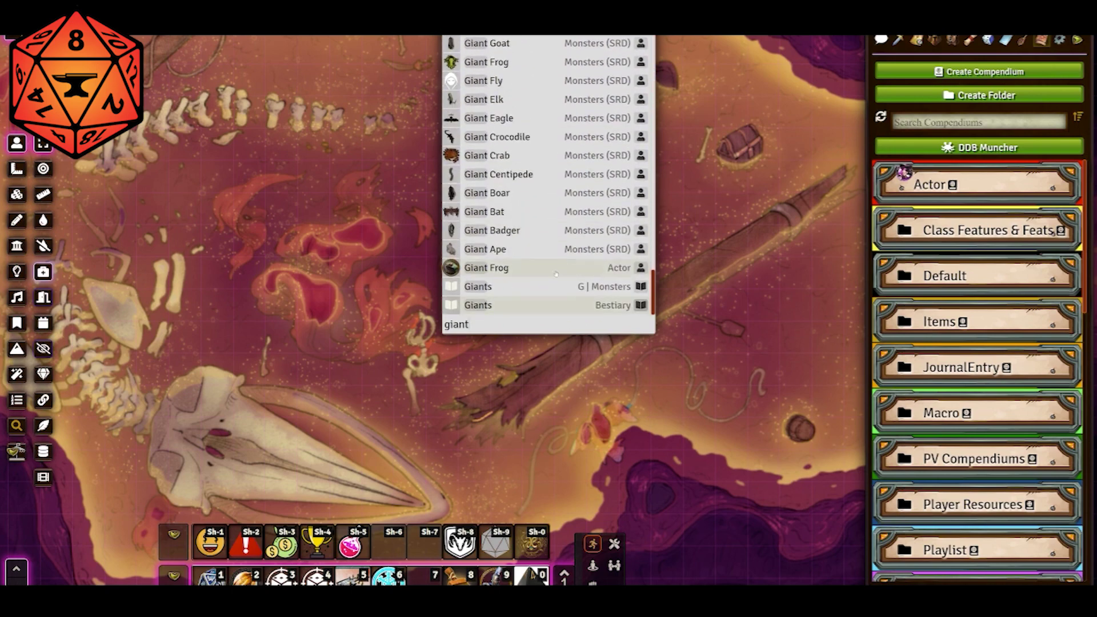
double_click(442, 325)
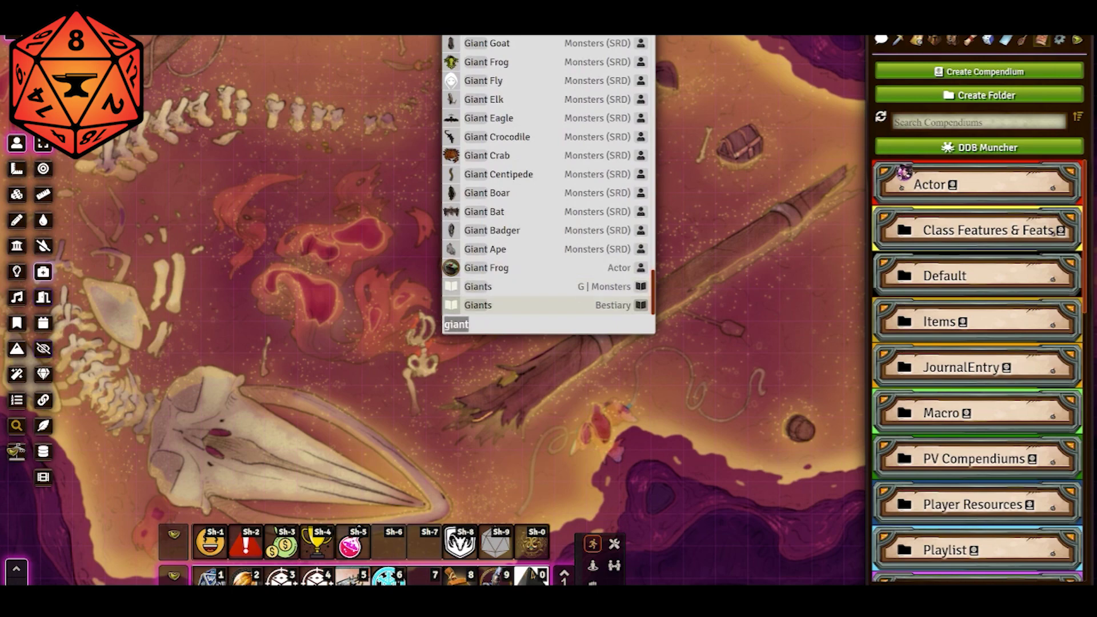
text(fire g)
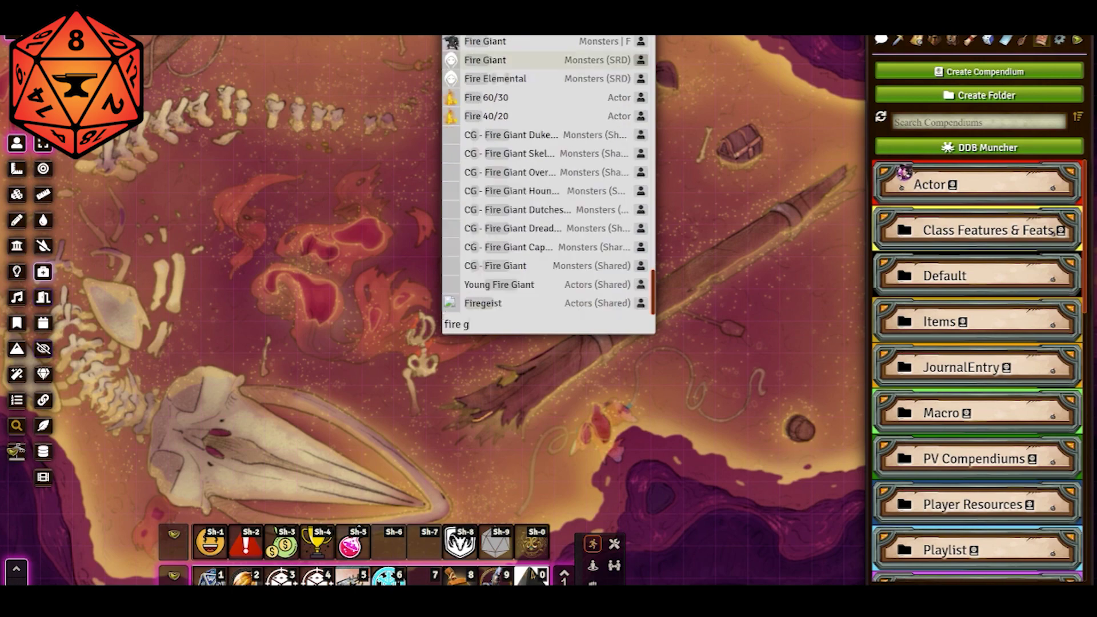
text(iant)
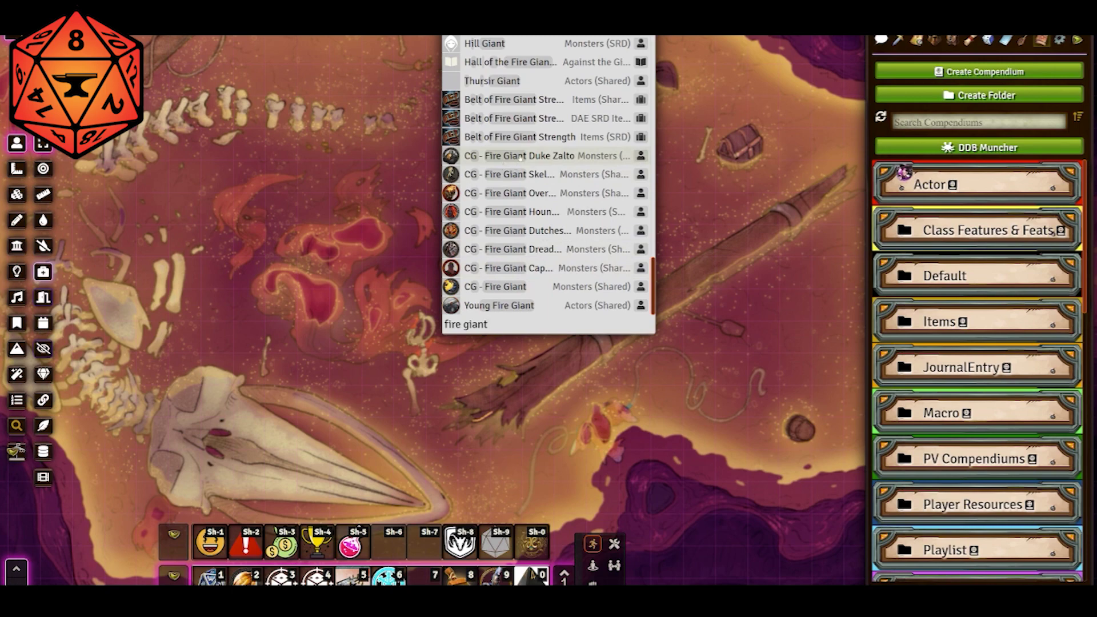
- Drop Duke Zalto's token onto The Stomach map, move it toward the top, then delete it
drag(517, 166, 290, 294)
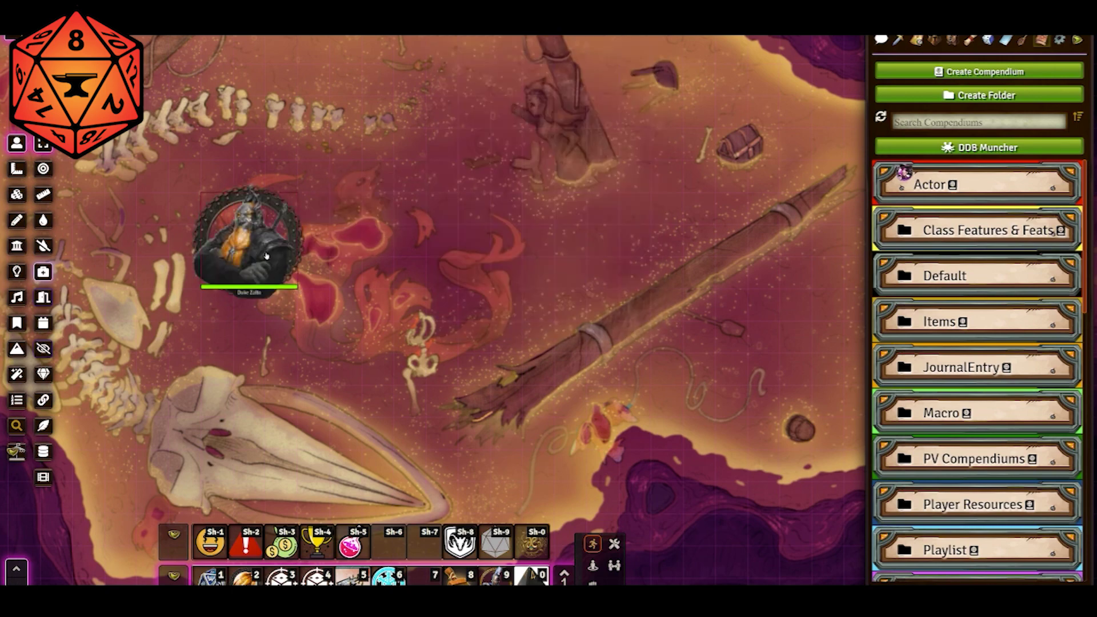
drag(247, 253, 648, 184)
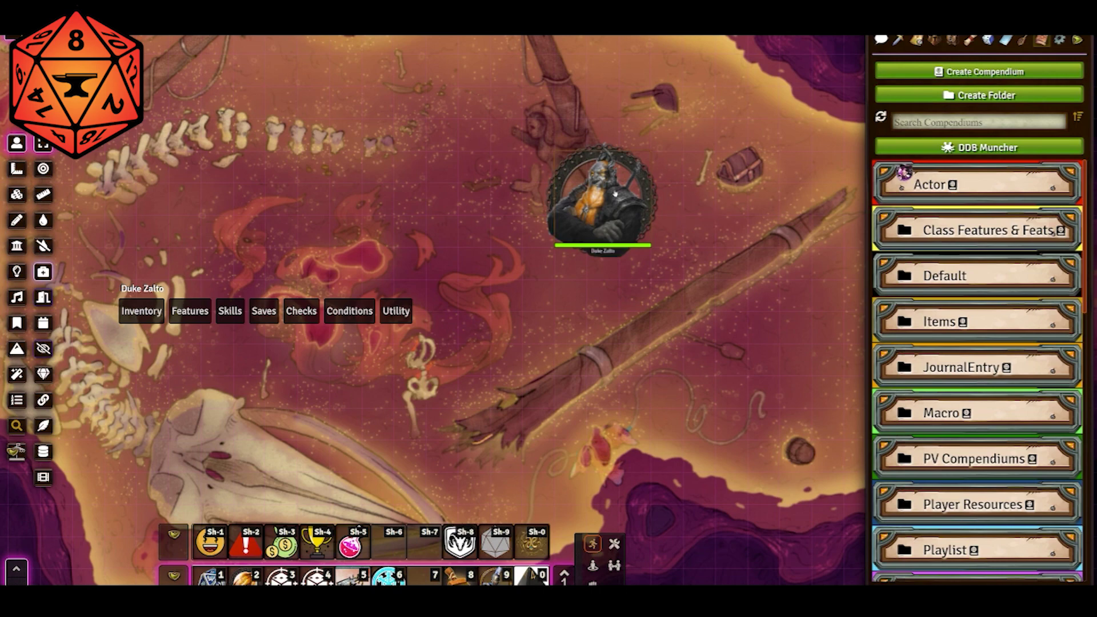
scroll(535, 318, up, 2)
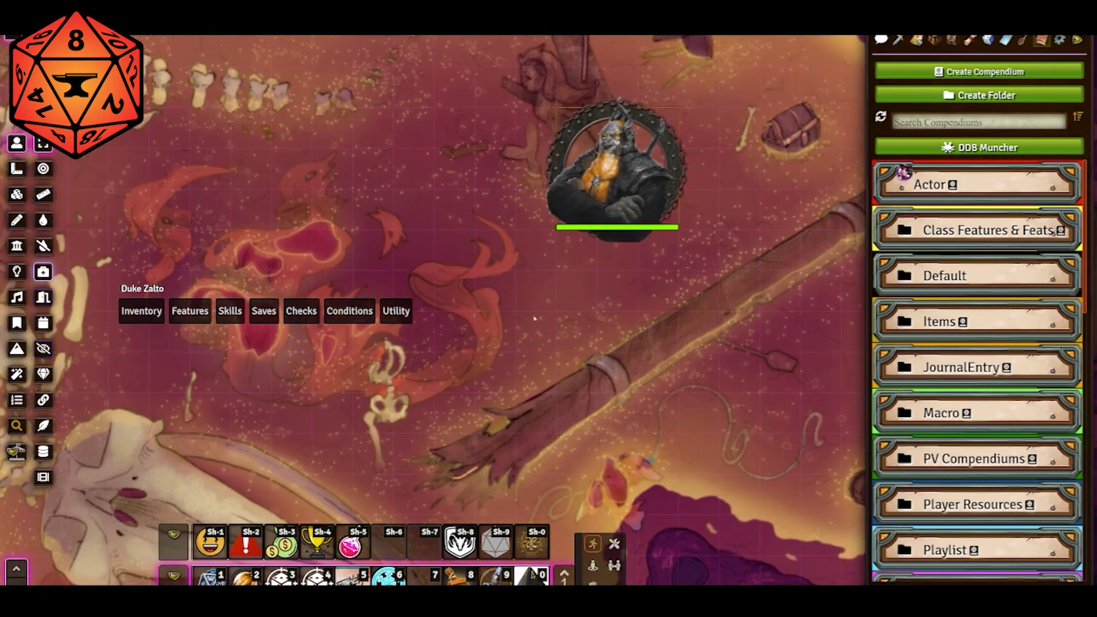
scroll(510, 194, down, 2)
scroll(639, 216, up, 2)
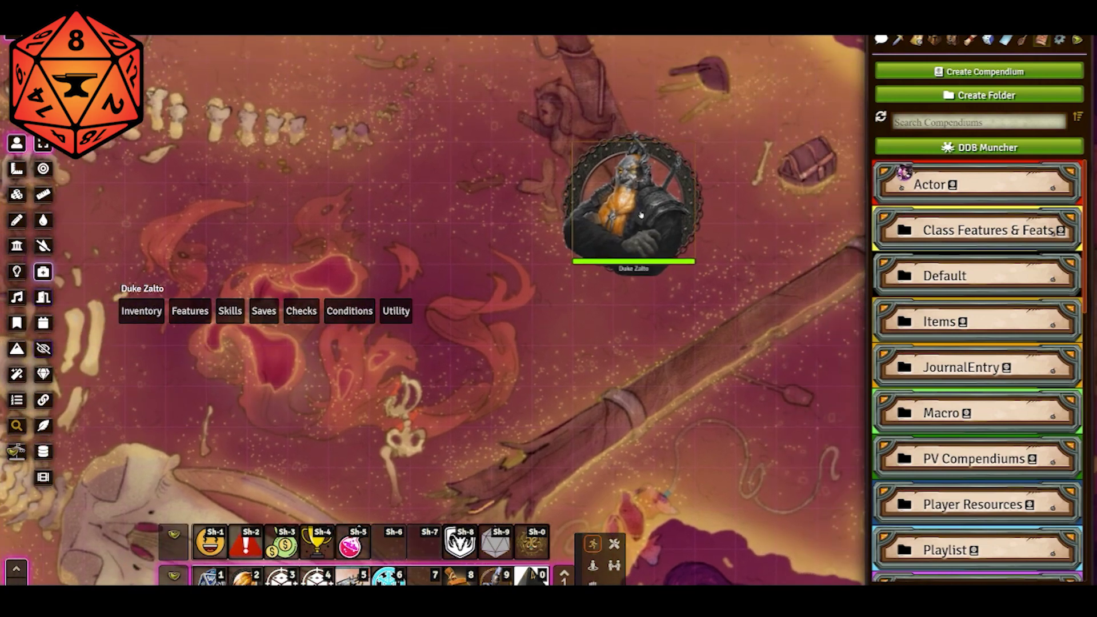
key(Delete)
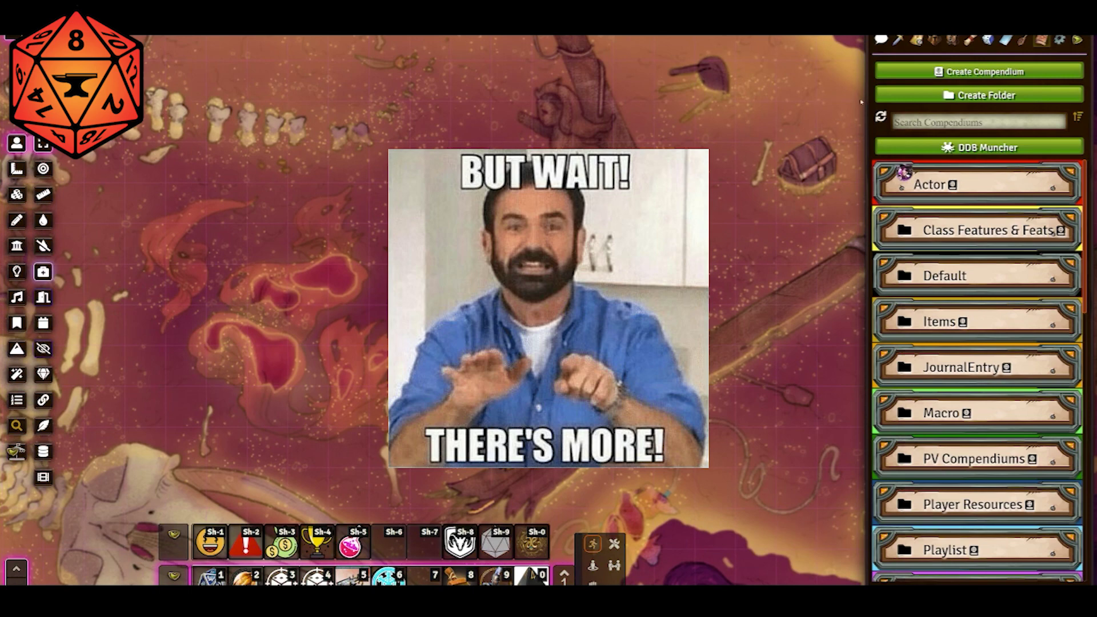
- Open Anastasia's level 13 warlock sheet from the Players > Heroes actor folder
click(934, 41)
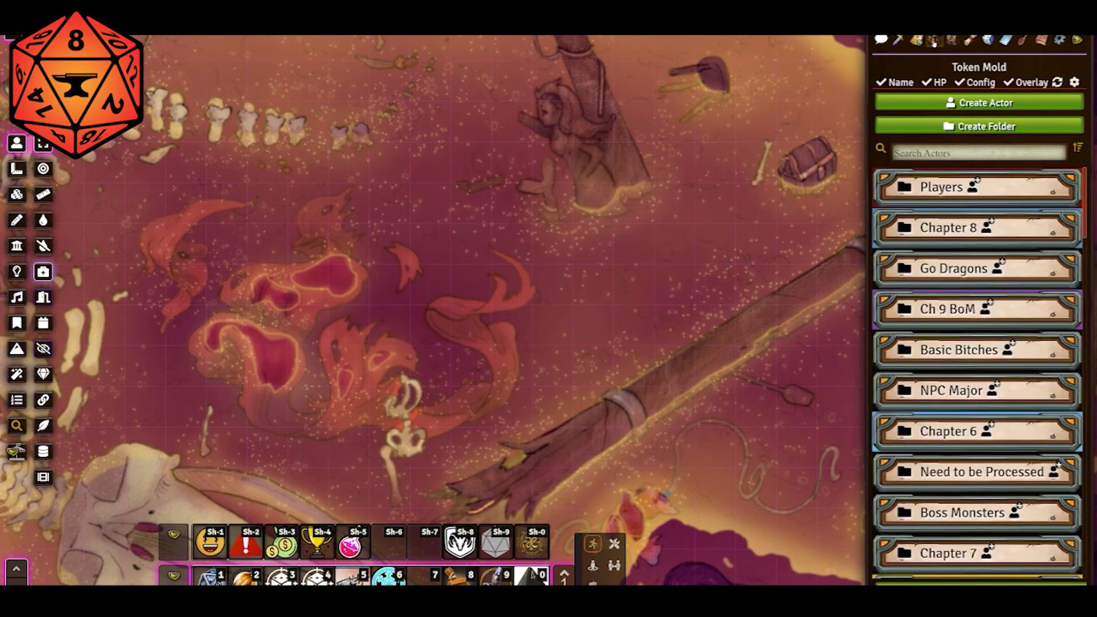
click(916, 198)
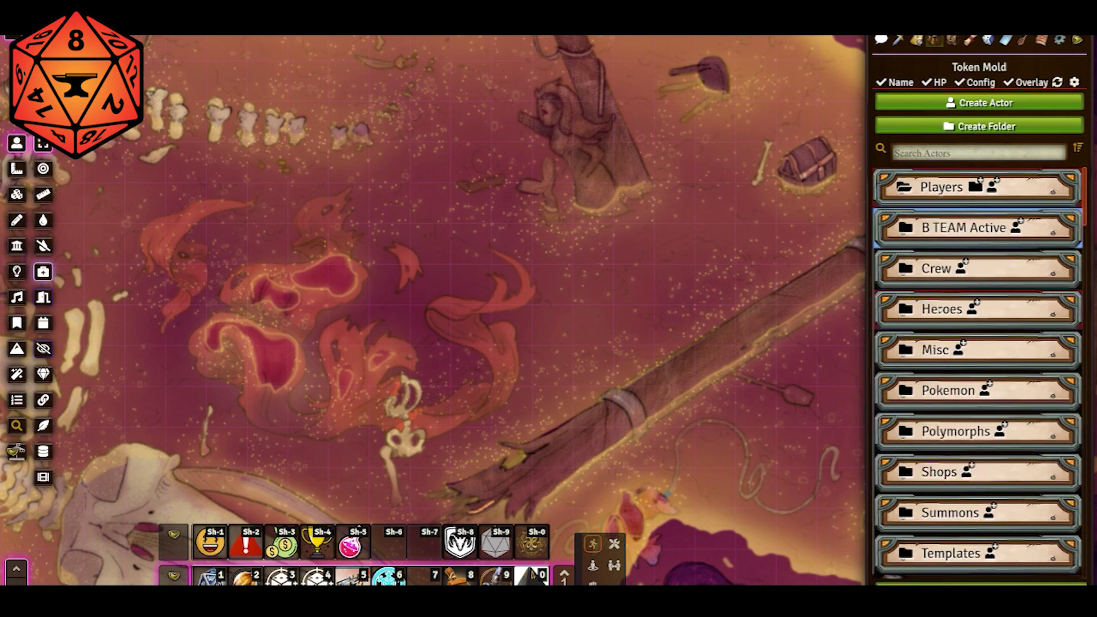
click(942, 309)
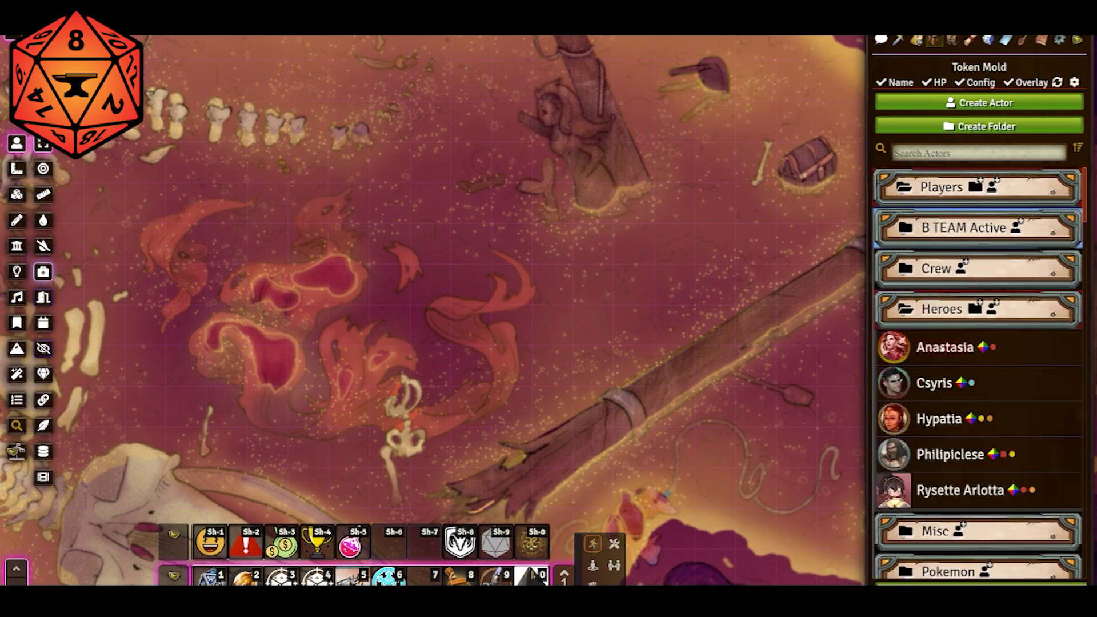
click(944, 347)
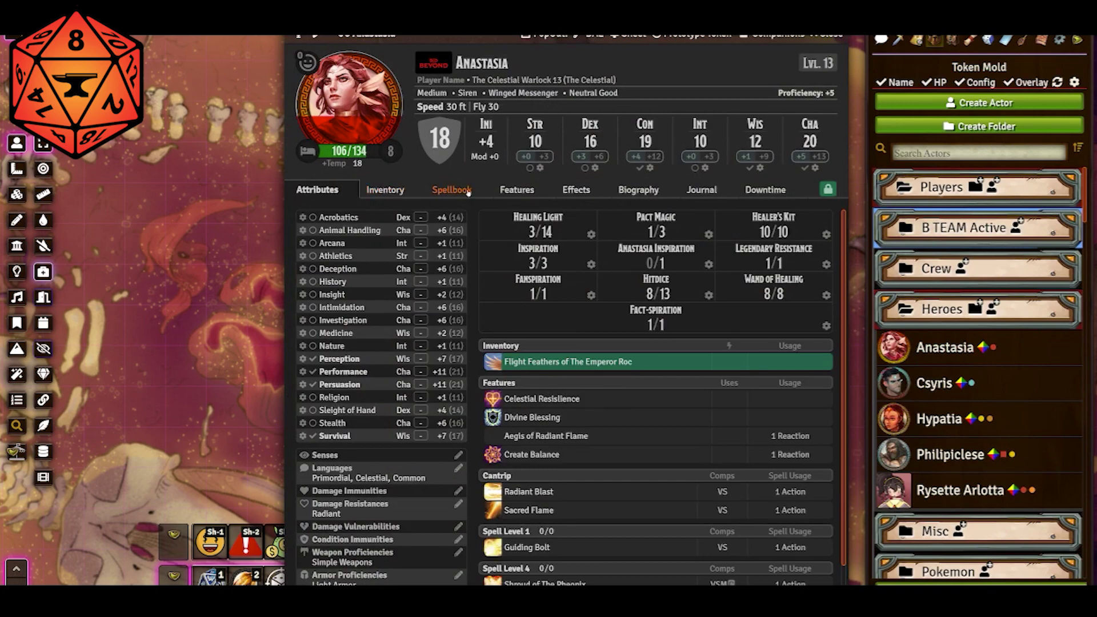
- Add Meteor Swarm (SRD) to Anastasia's spellbook via a 'meteor' search, then view her inventory
click(460, 190)
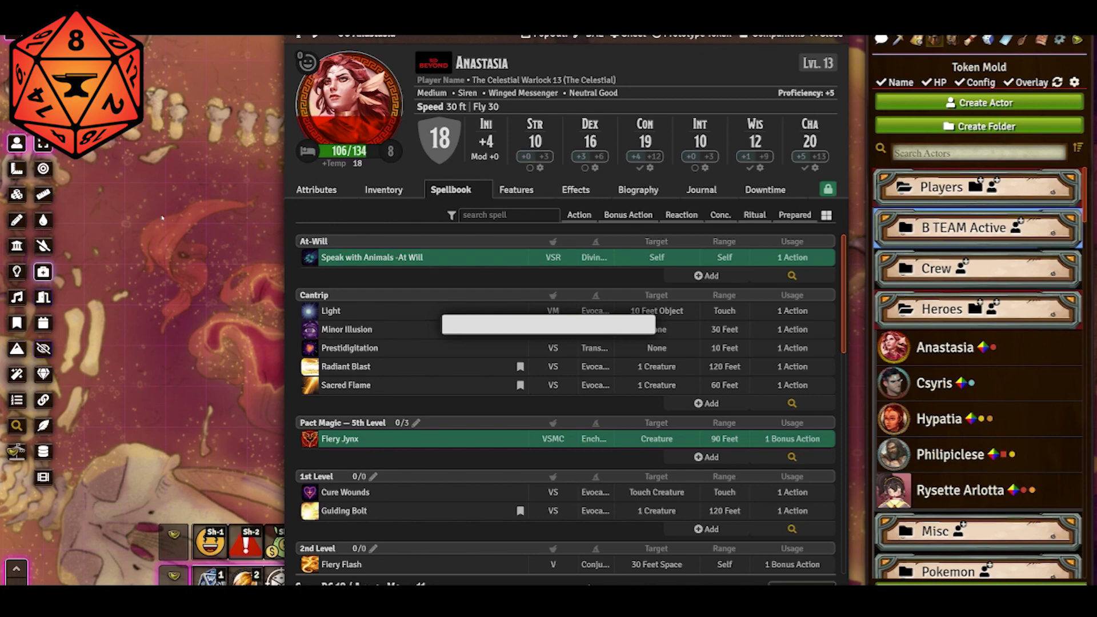
text(meteor)
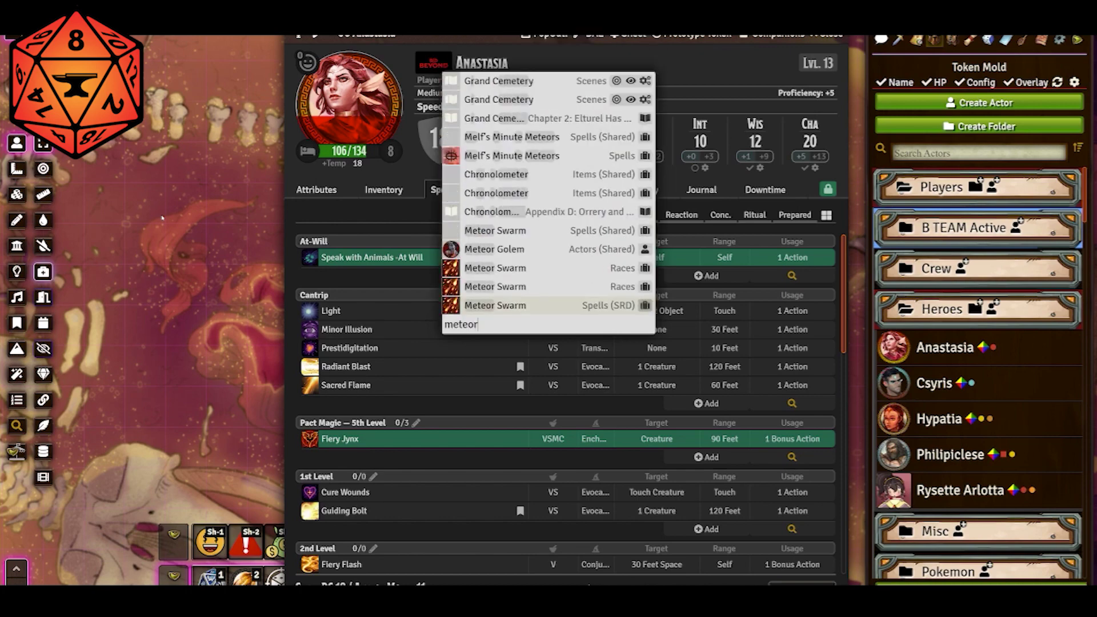
drag(495, 306, 480, 417)
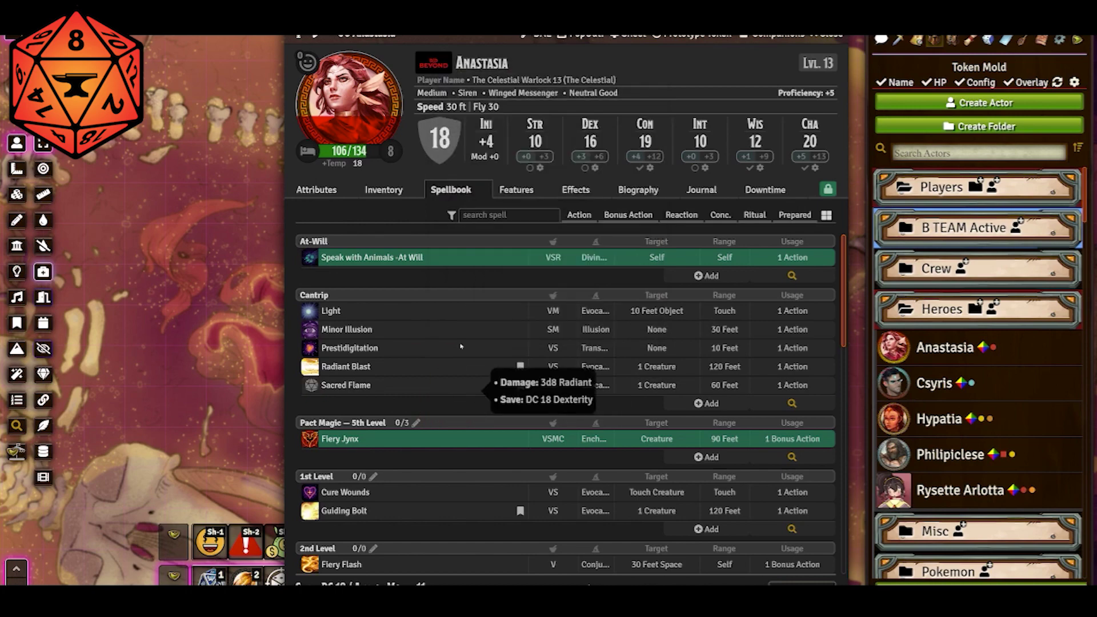
click(385, 191)
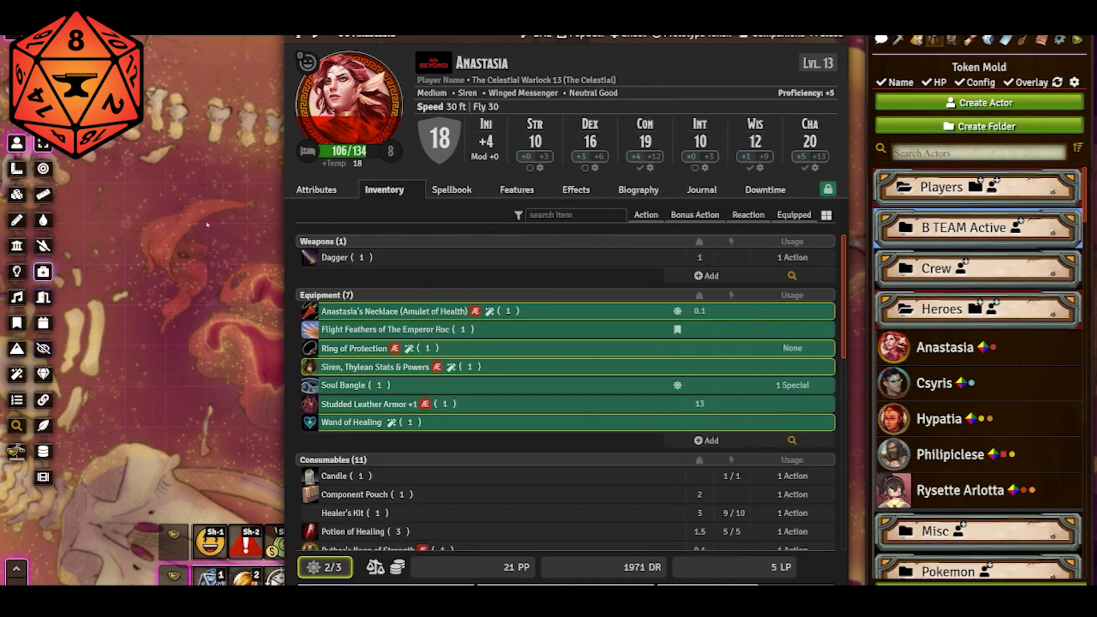
- Add Rations (SRD) to Anastasia's consumables, raising them to 12, and close her sheet
key(ctrl+space)
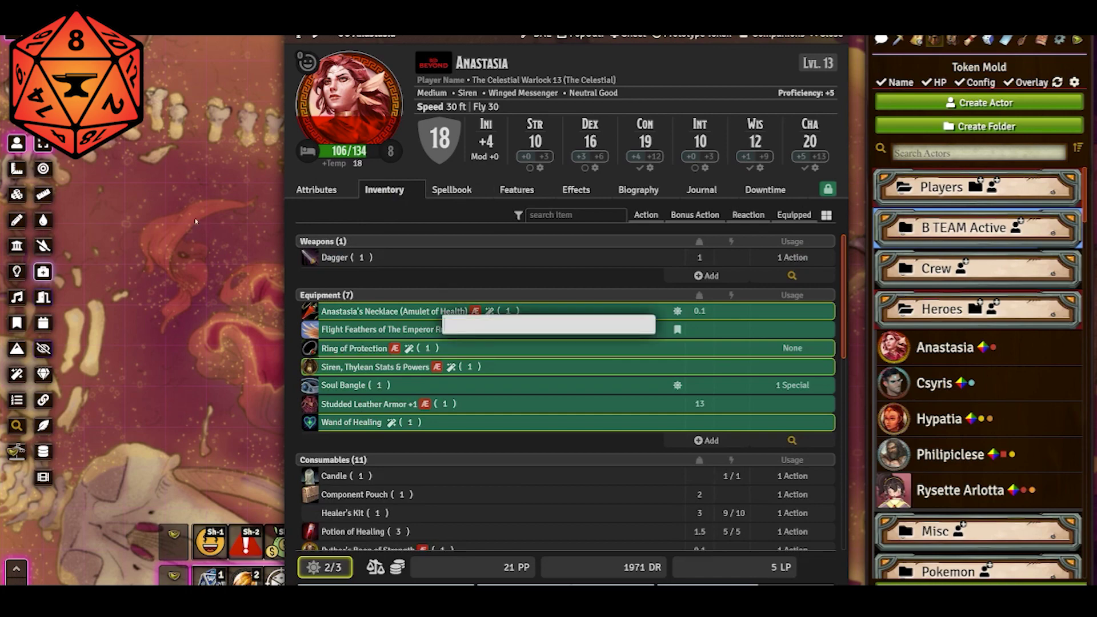
text(ratiop)
key(BackSpace)
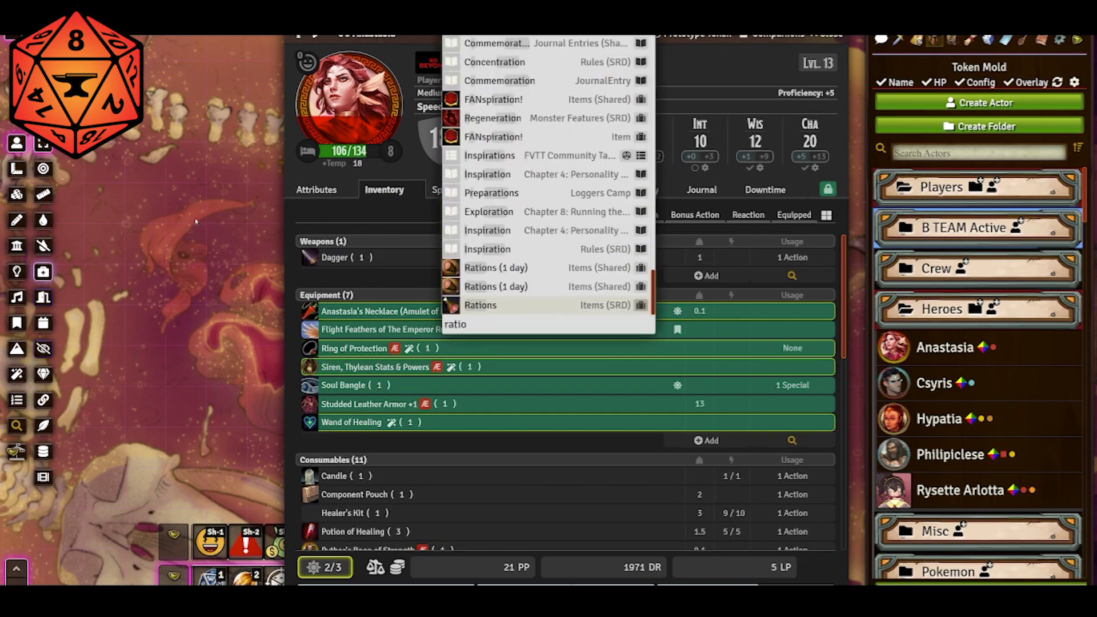
text(n)
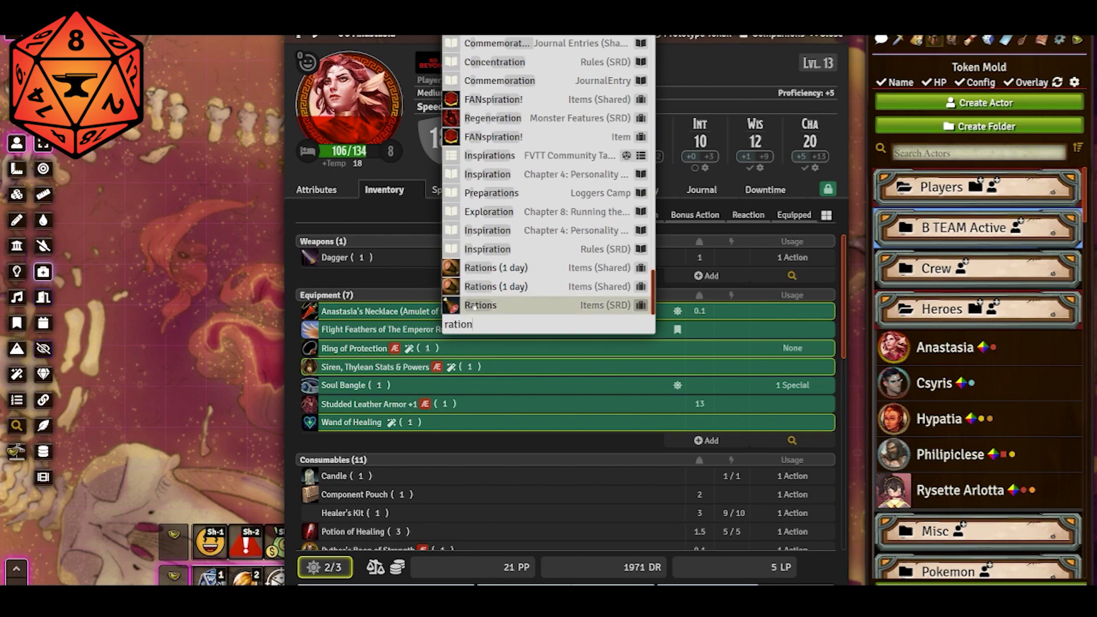
drag(479, 308, 509, 453)
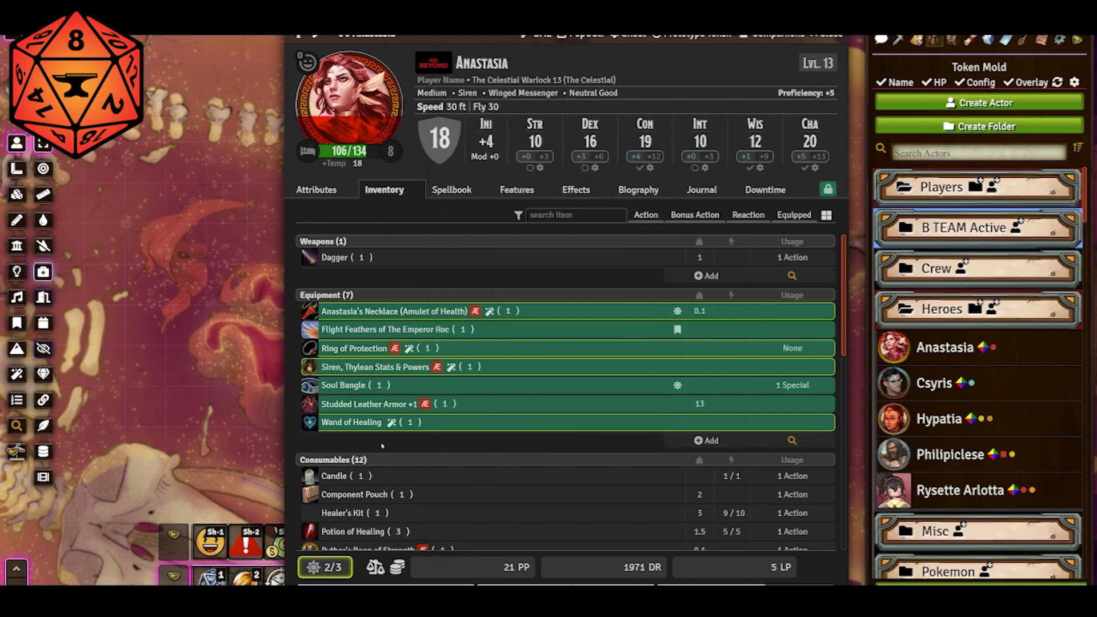
scroll(389, 457, down, 3)
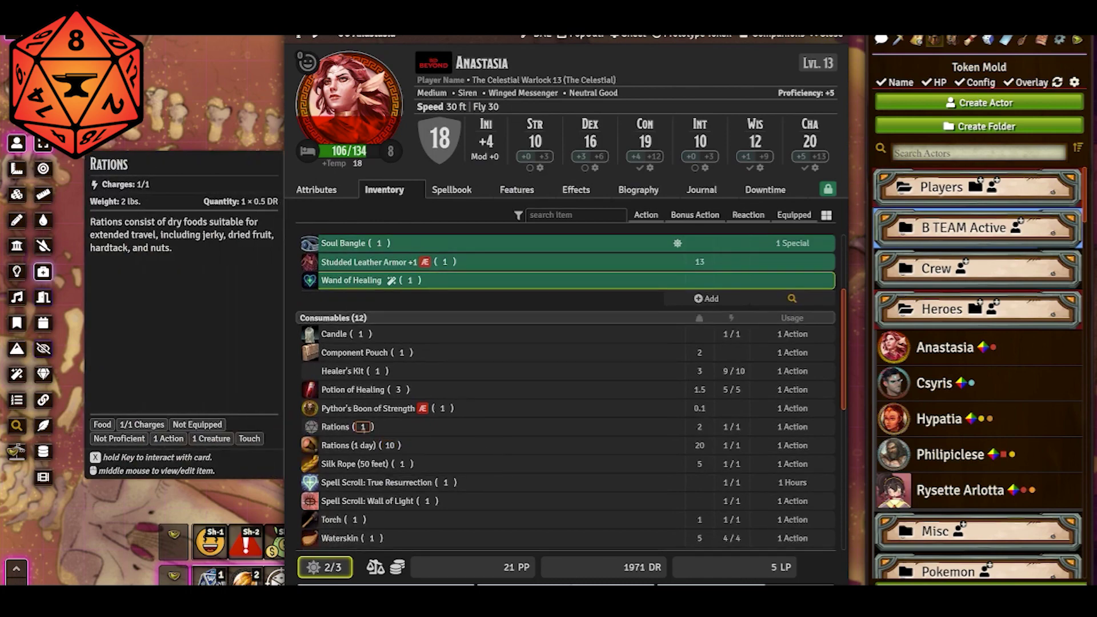
scroll(552, 410, up, 3)
mouse_move(552, 410)
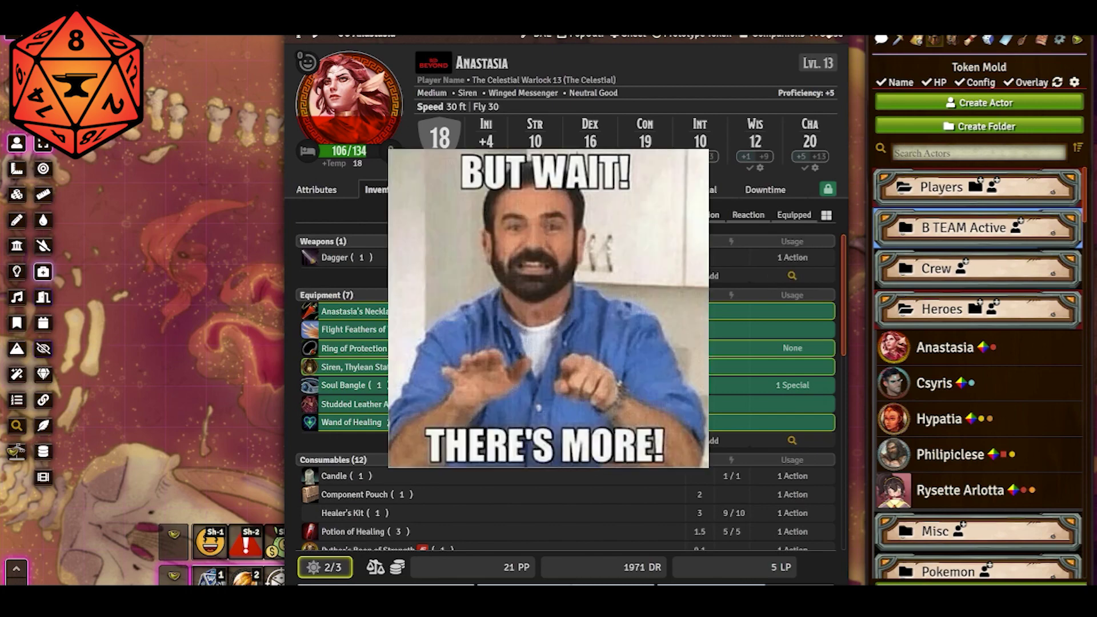
key(Escape)
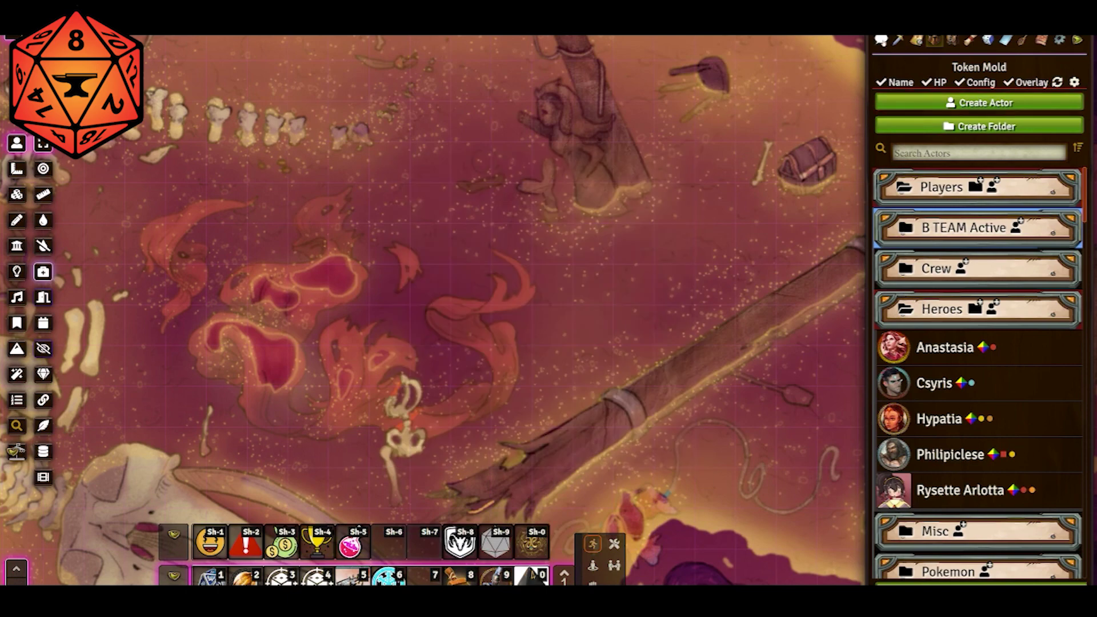
- Post a chat message linking the Poisoned condition, then open and close its journal entry
click(883, 42)
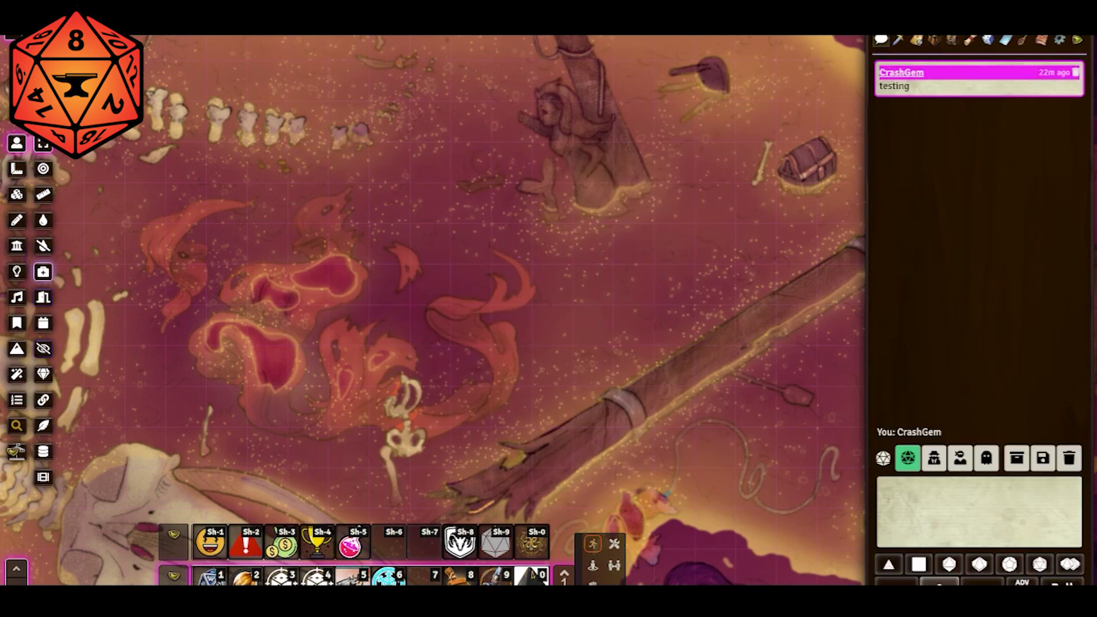
click(903, 500)
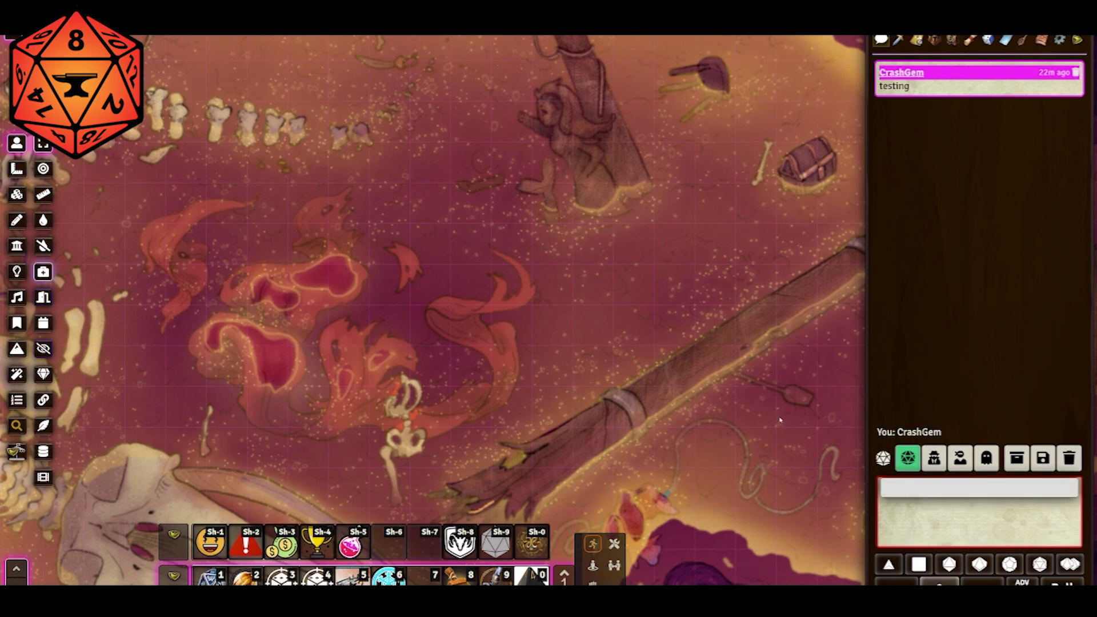
text(poisoned)
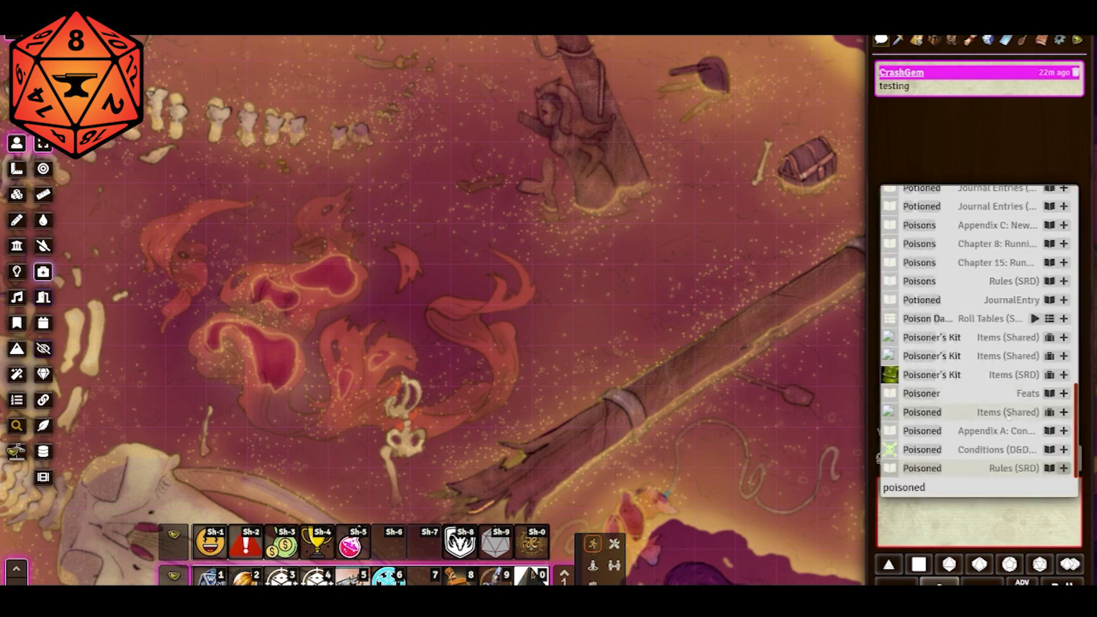
click(937, 454)
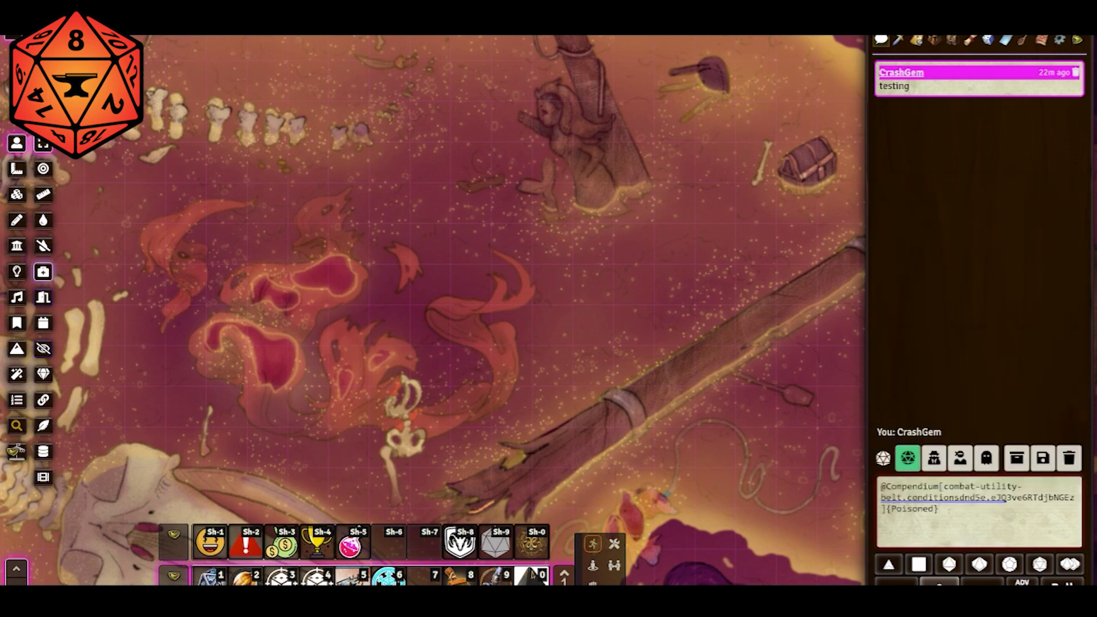
key(Return)
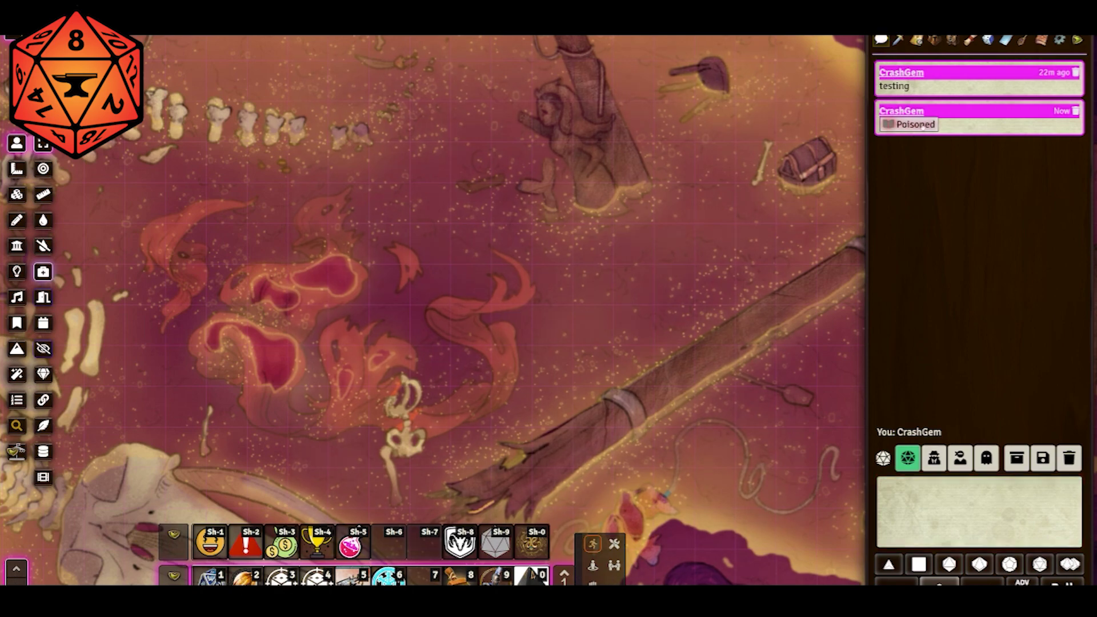
click(920, 125)
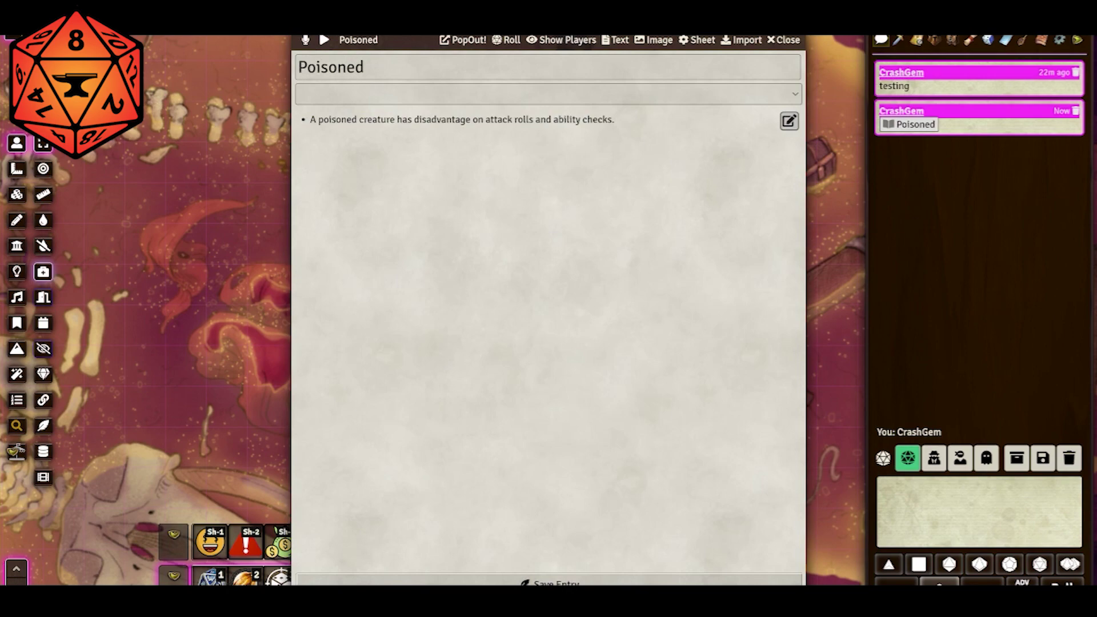
click(785, 40)
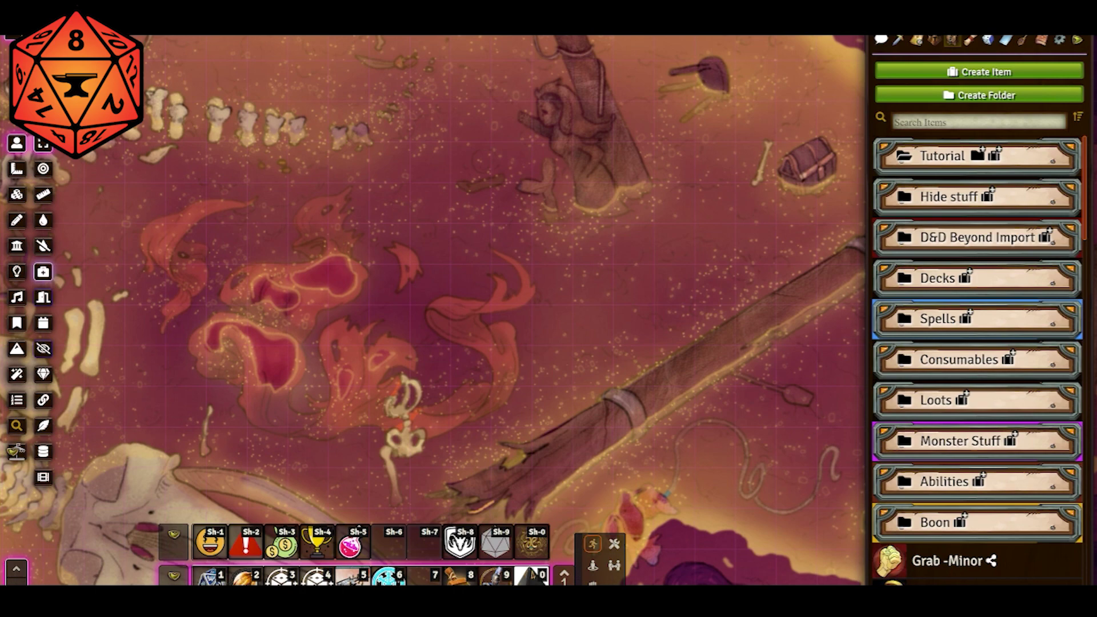
- Import Tavern (Brawl Ground Floor) from a 'tavern' quick search into Scenes and view it
click(917, 39)
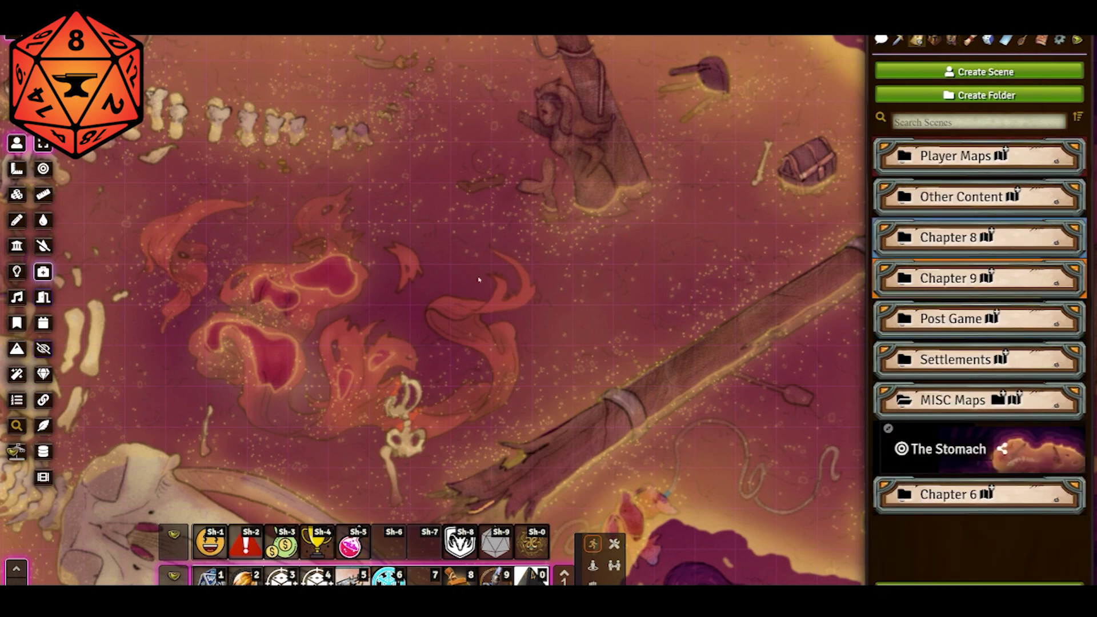
key(ctrl+space)
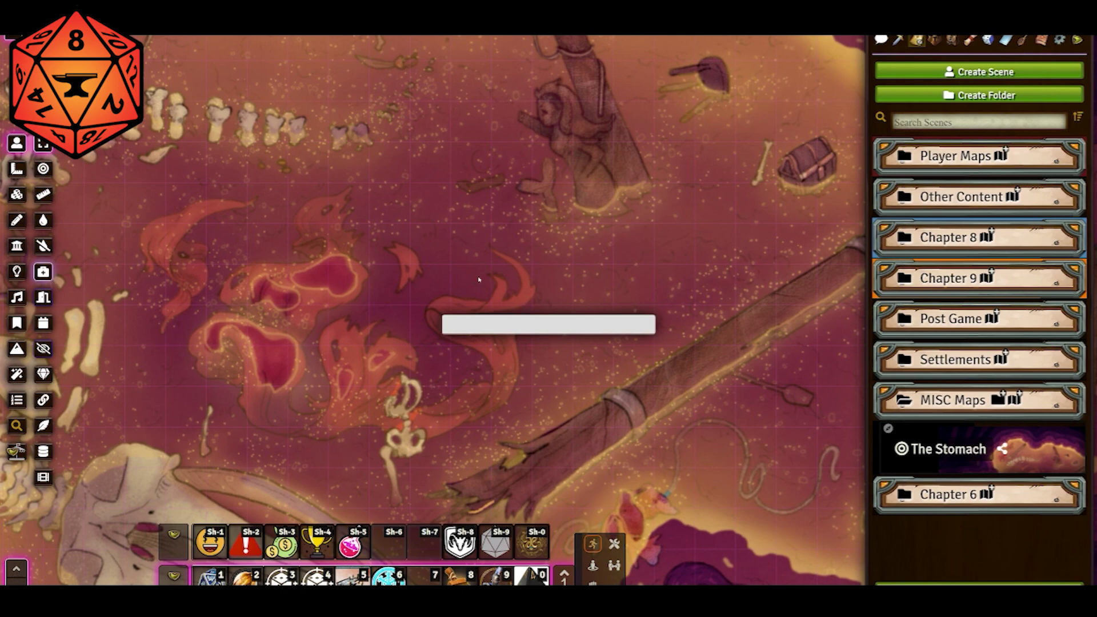
text(tavern)
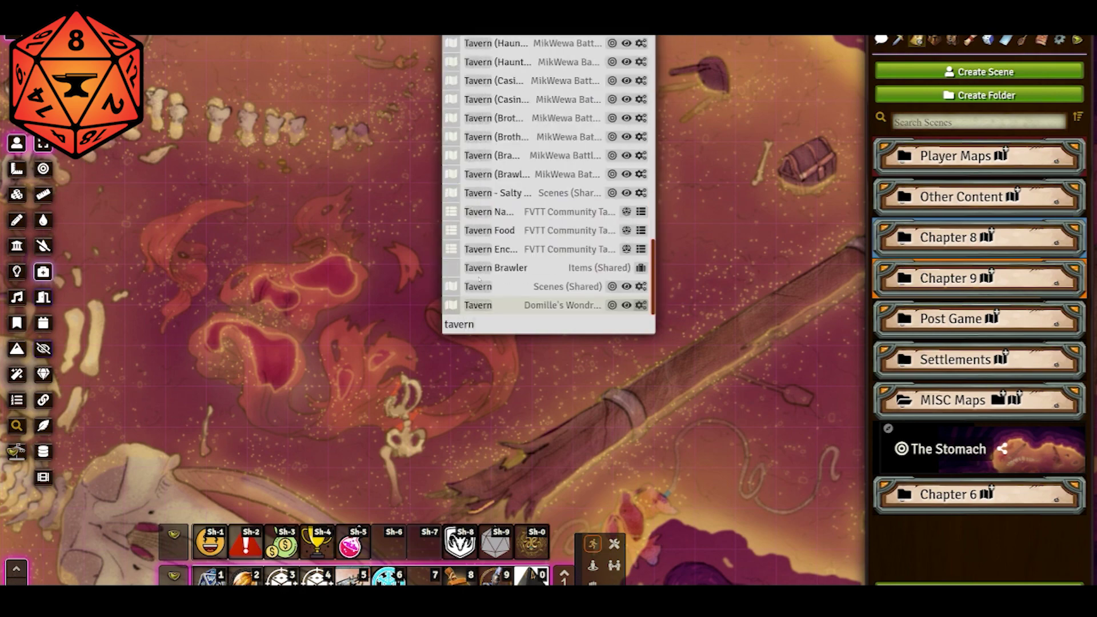
scroll(535, 226, up, 2)
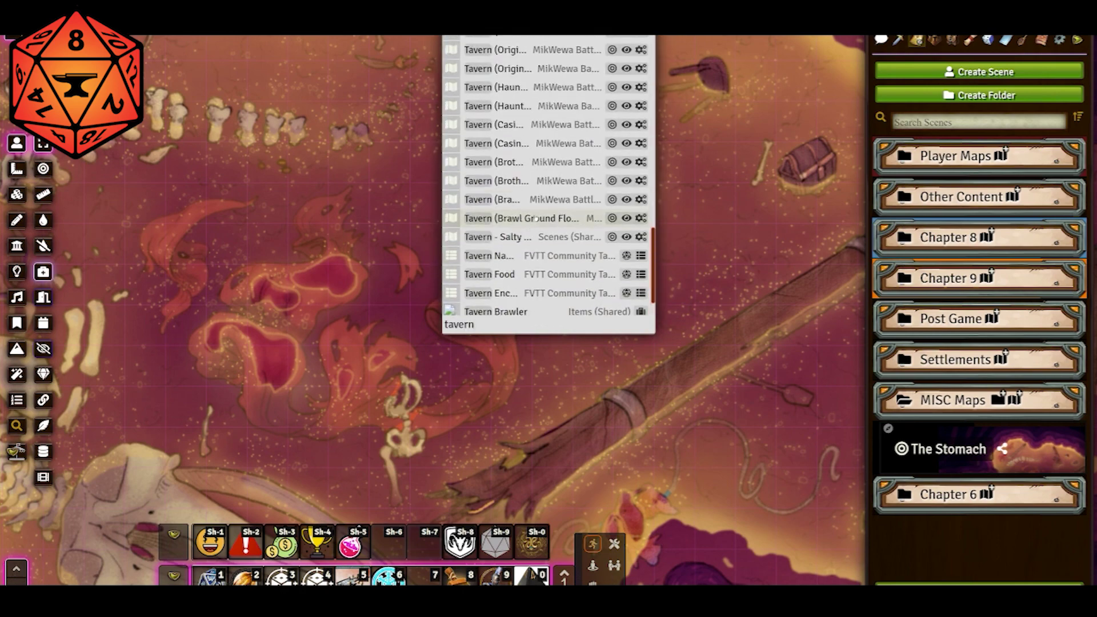
scroll(550, 205, up, 10)
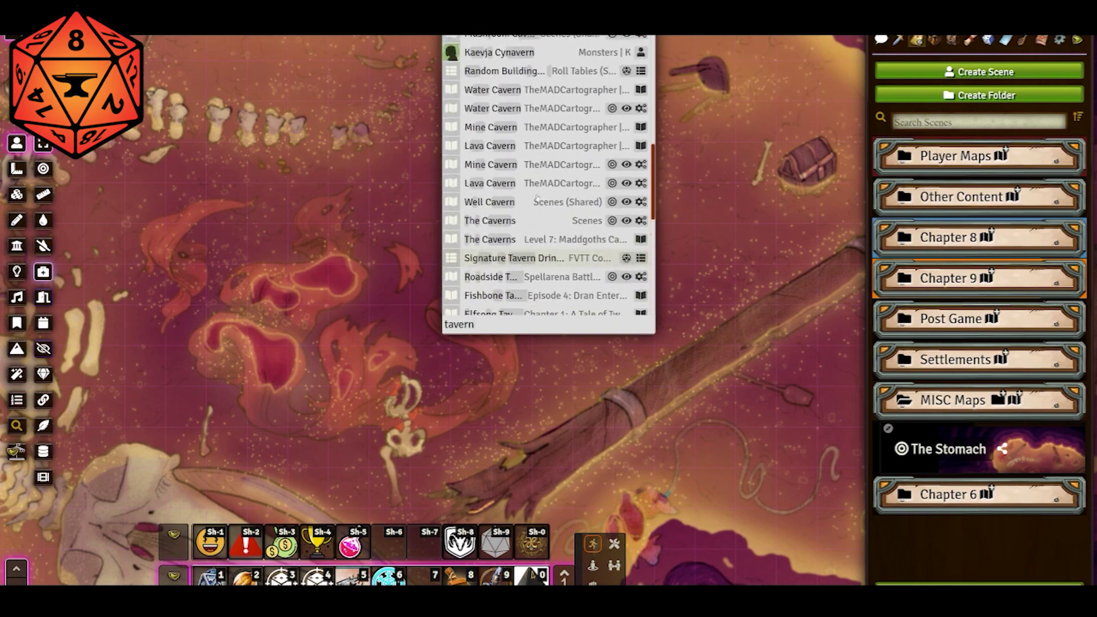
scroll(537, 197, up, 10)
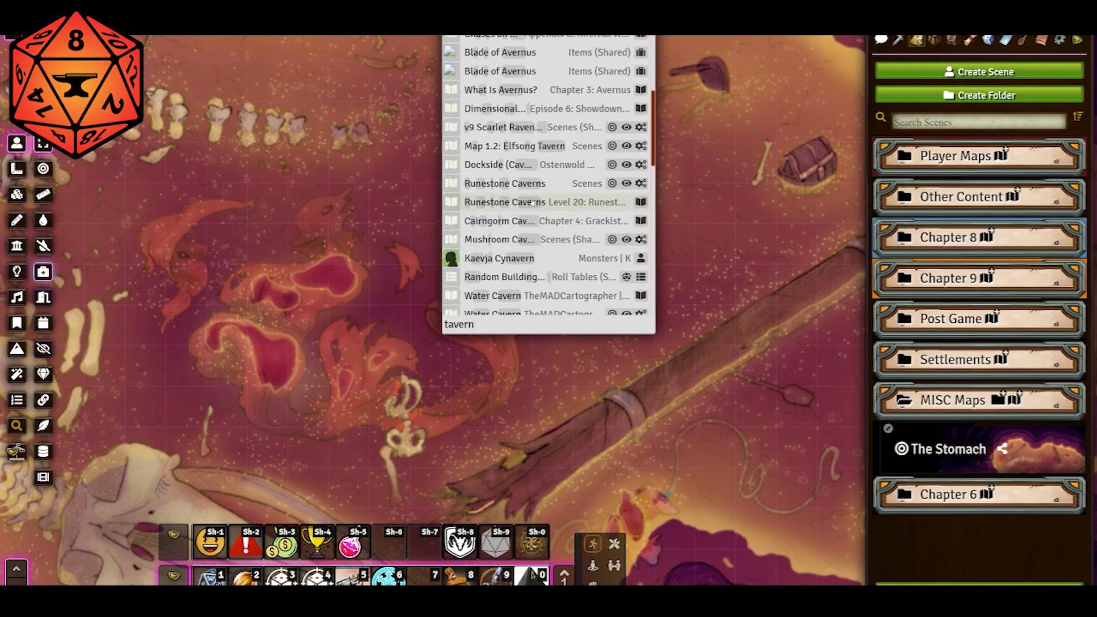
scroll(536, 206, down, 15)
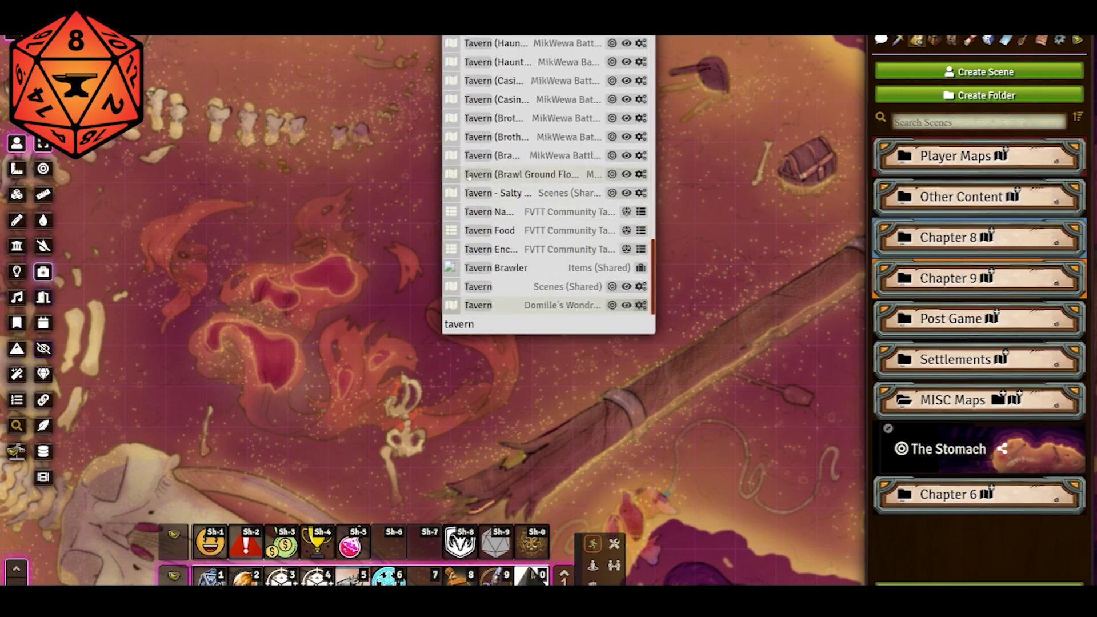
drag(556, 175, 923, 539)
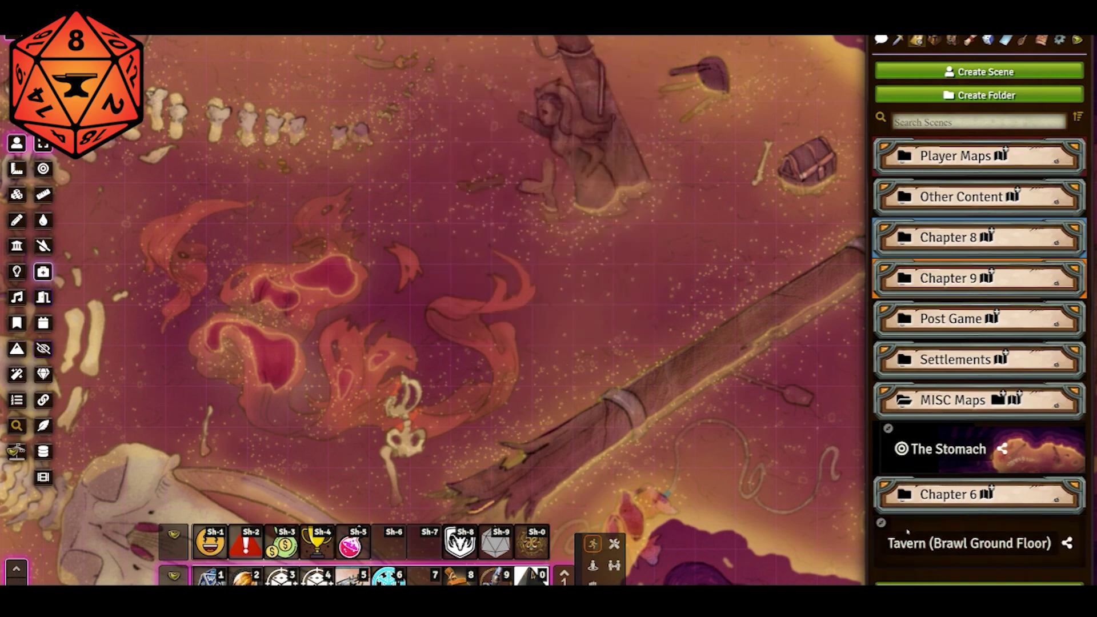
click(966, 546)
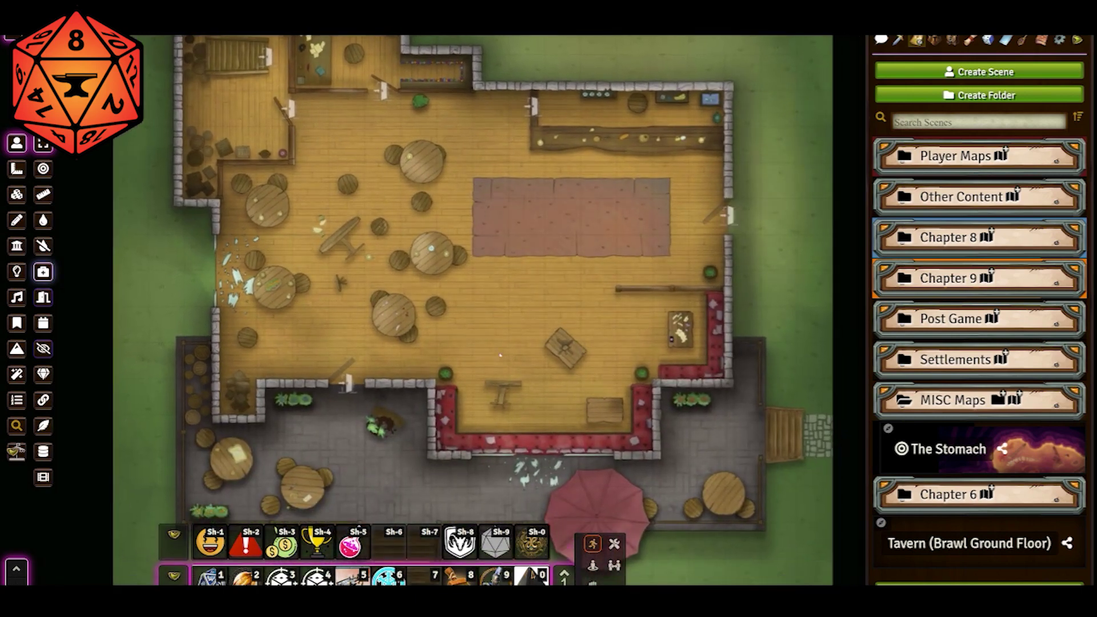
- Place an SRD Commoner token behind the bar and paste copies across the tavern floor
scroll(500, 355, down, 3)
scroll(500, 355, up, 3)
drag(500, 355, 549, 355)
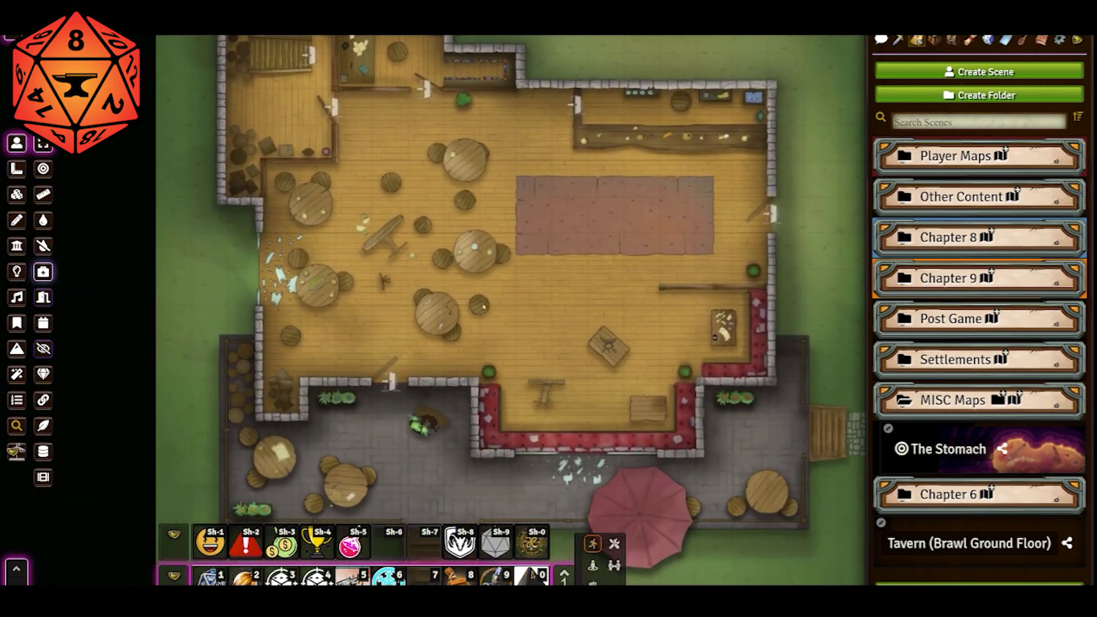
key(ctrl+space)
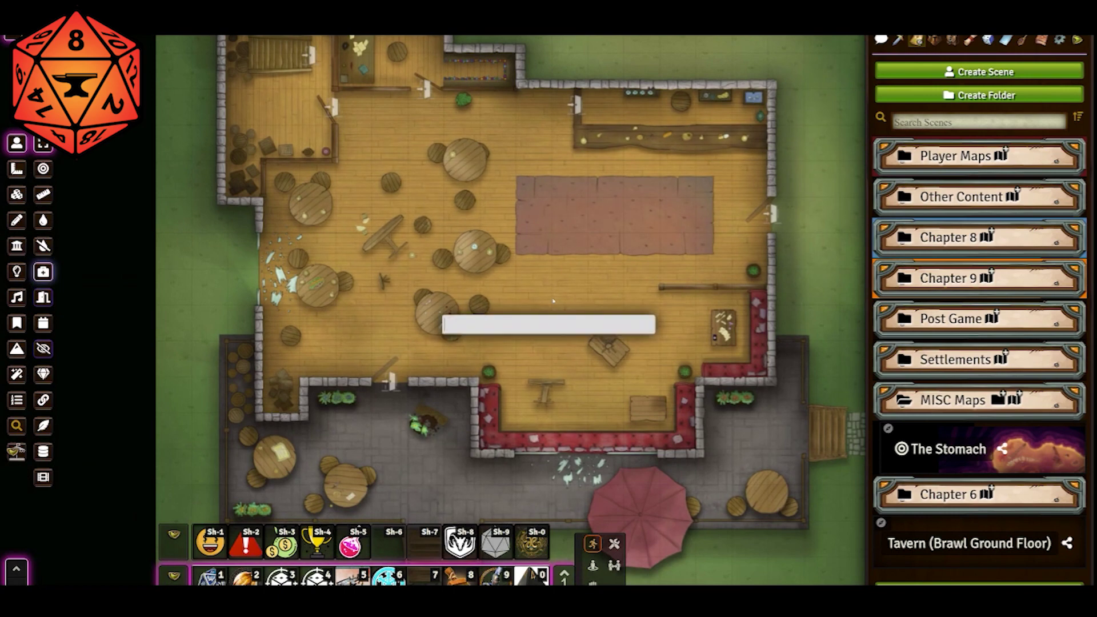
text(common)
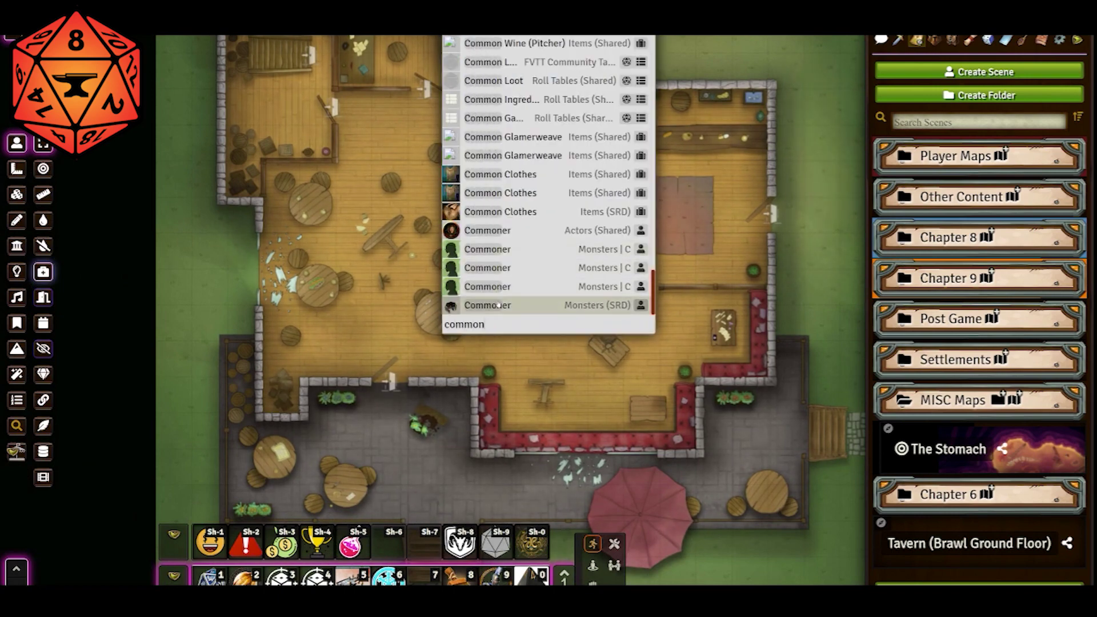
key(Return)
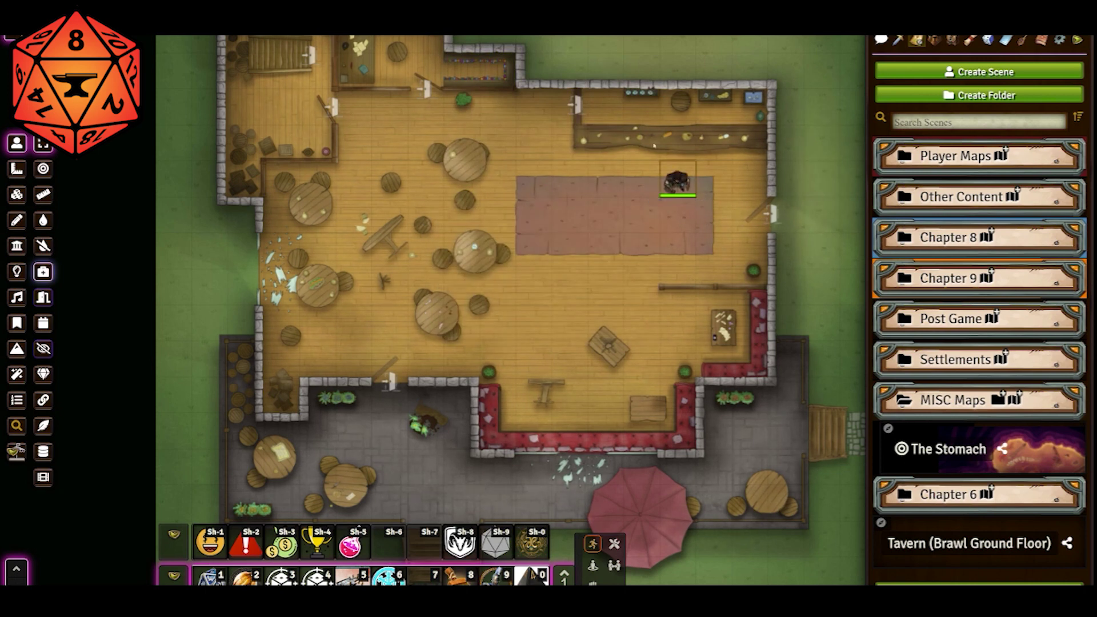
drag(673, 178, 611, 107)
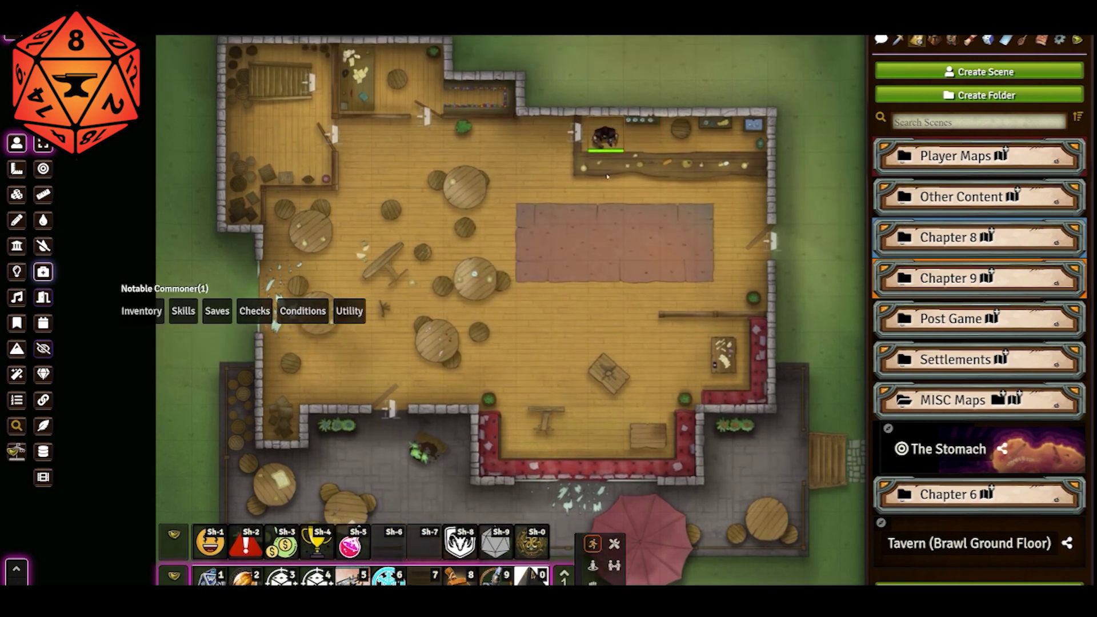
key(ctrl+c)
key(ctrl+v)
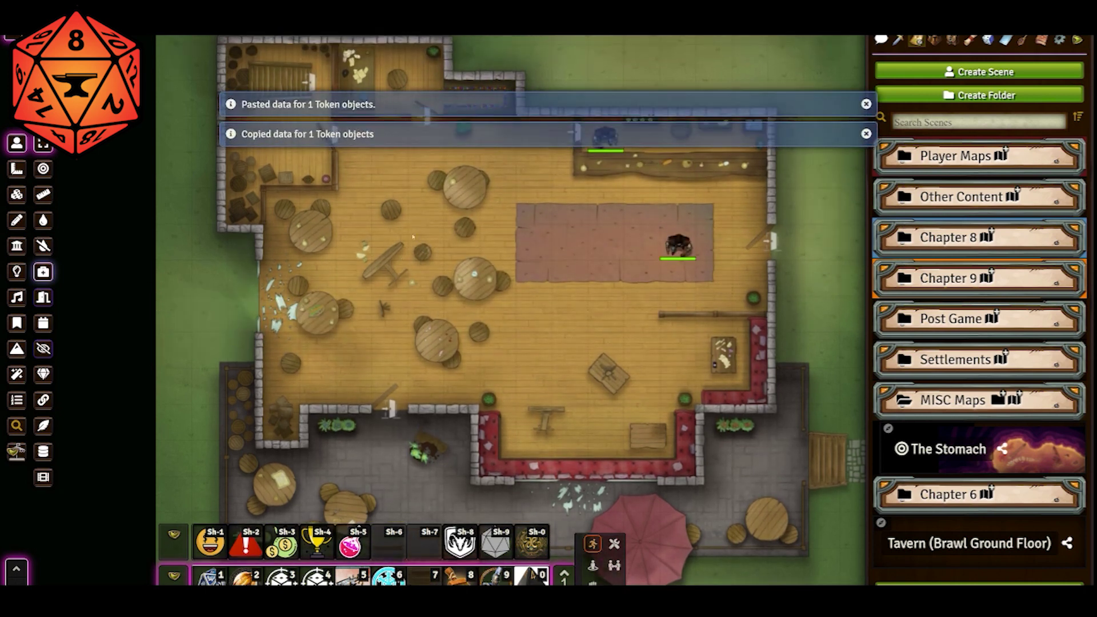
key(ctrl+v)
key(ctrl+v)
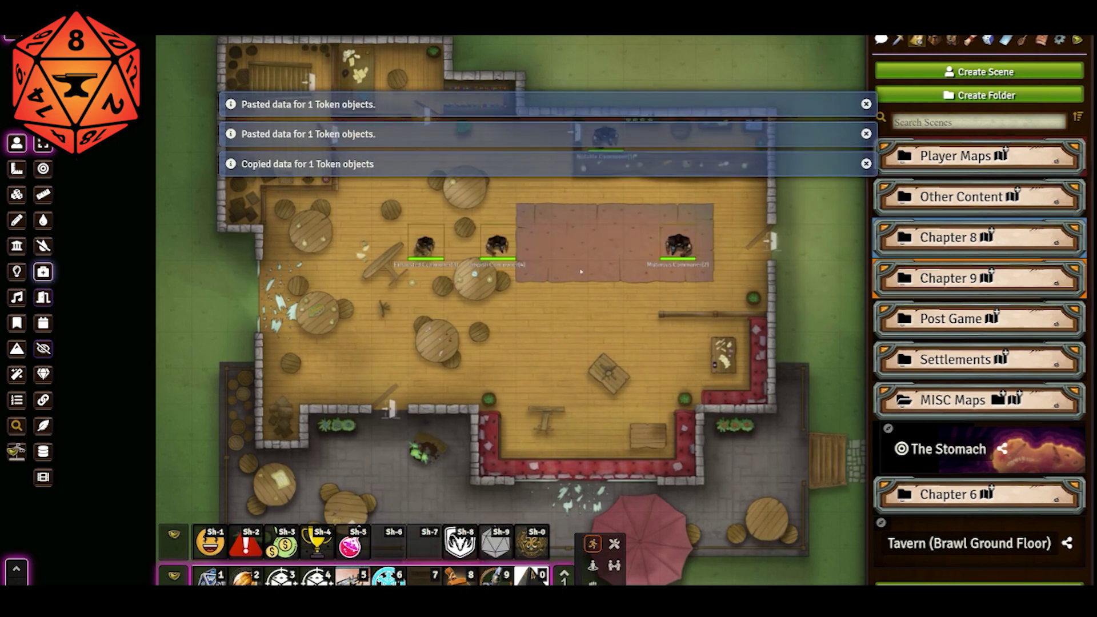
- Add an SRD Thug token beside the right-hand table
key(ctrl+space)
text(thug)
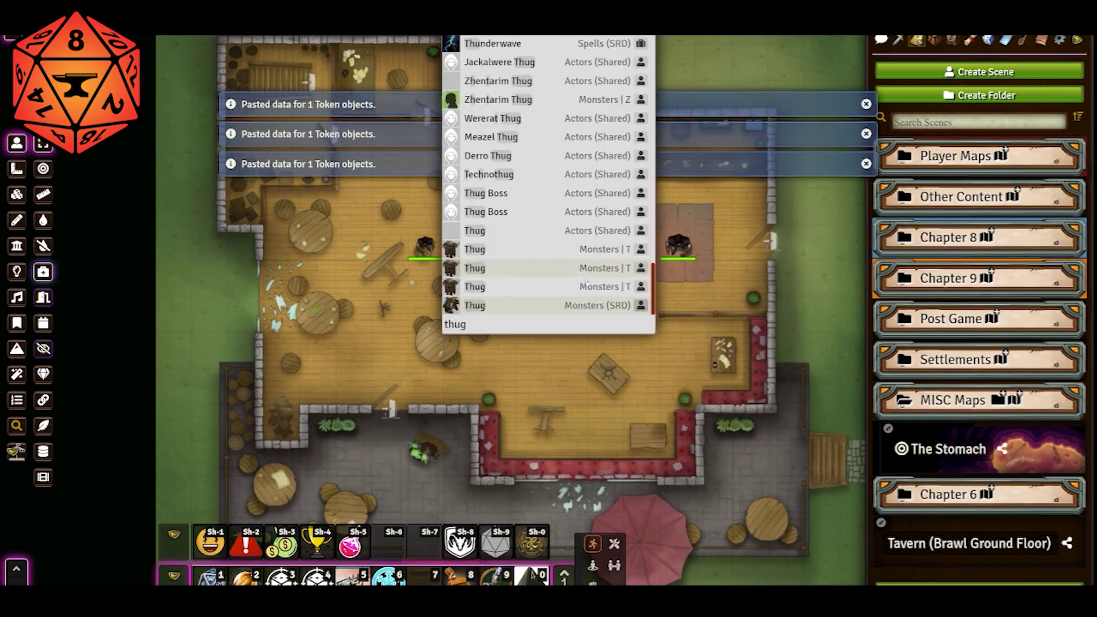
click(603, 371)
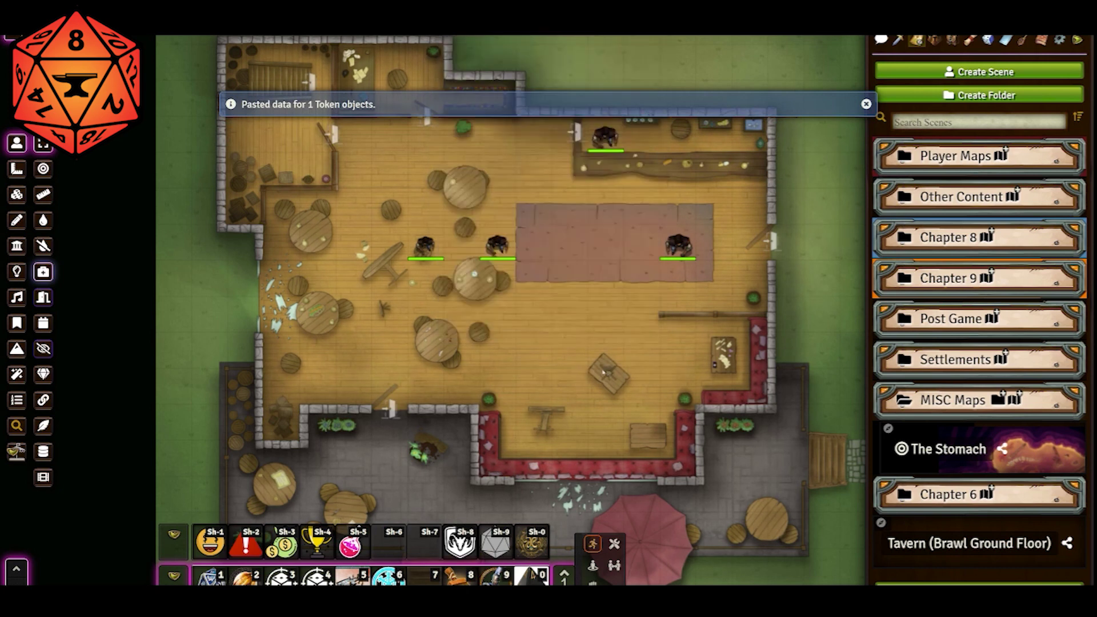
drag(603, 371, 682, 357)
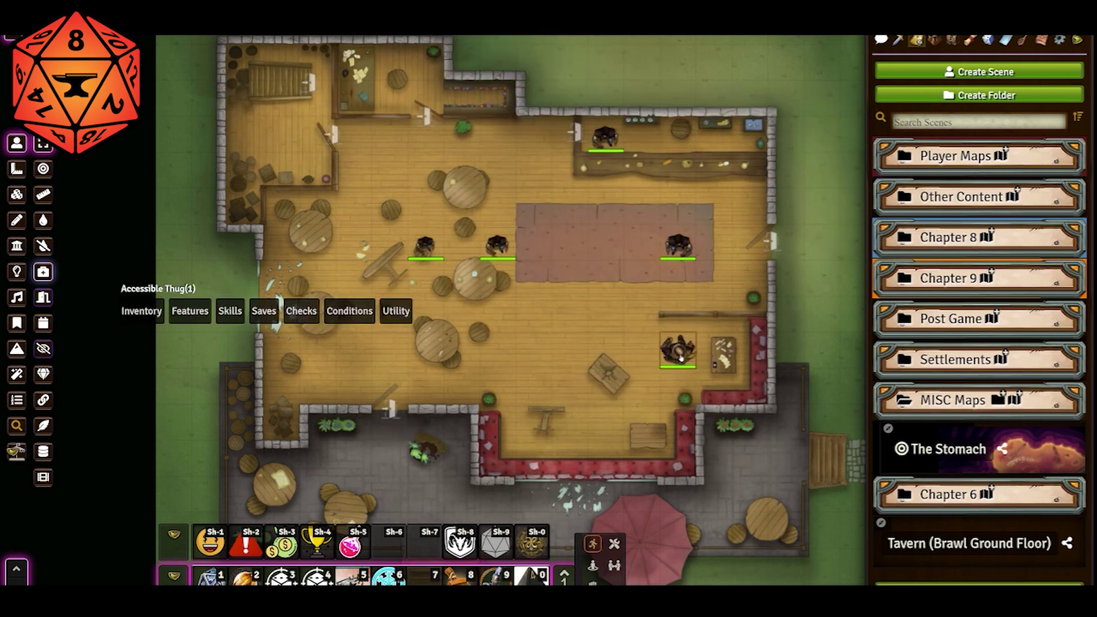
click(571, 331)
scroll(572, 331, down, 3)
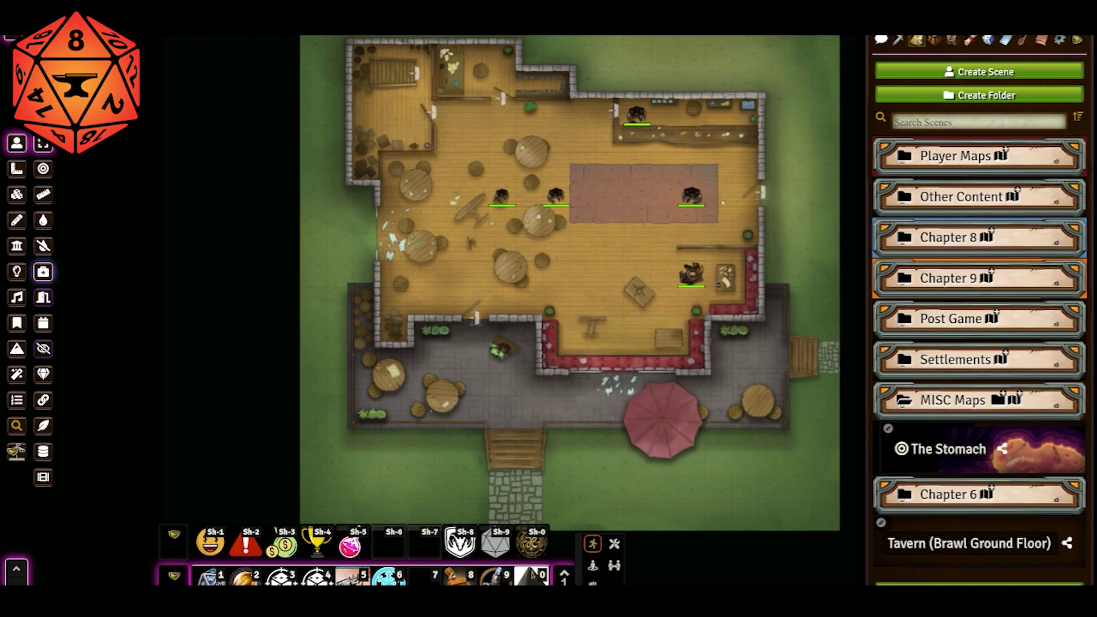
scroll(602, 330, up, 2)
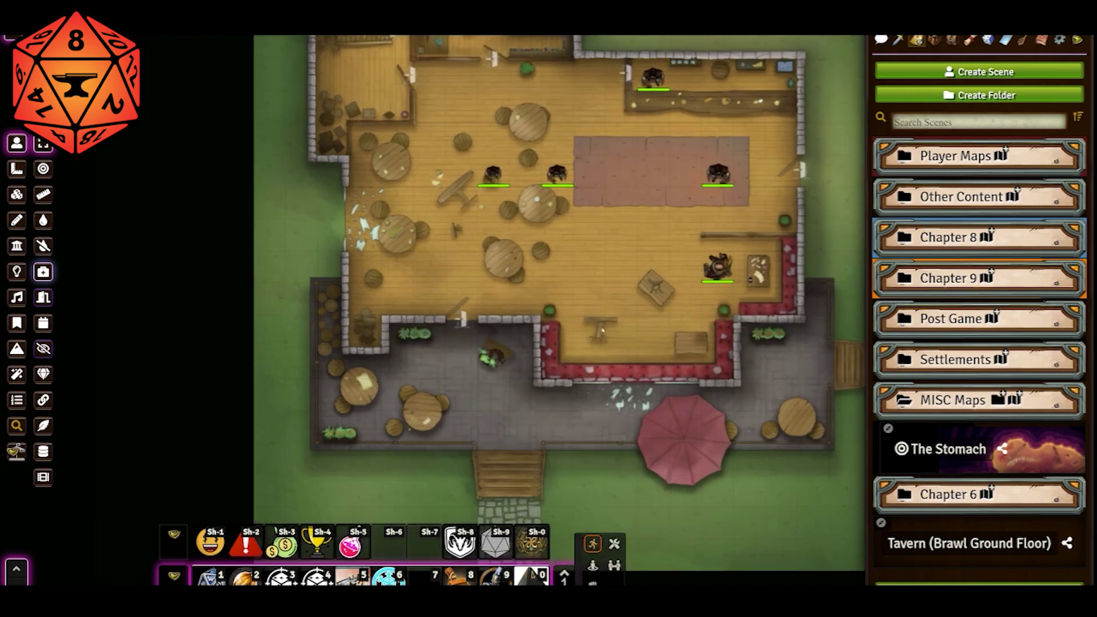
scroll(602, 330, up, 1)
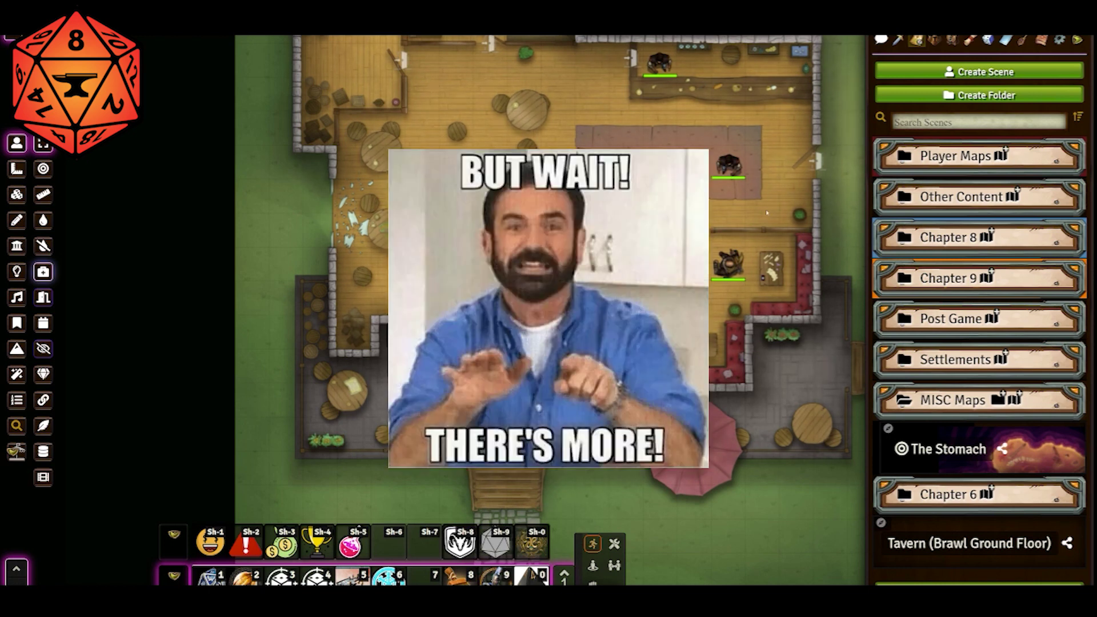
- Create a Loot item named Ring of Flames in the Tutorial items folder
click(952, 41)
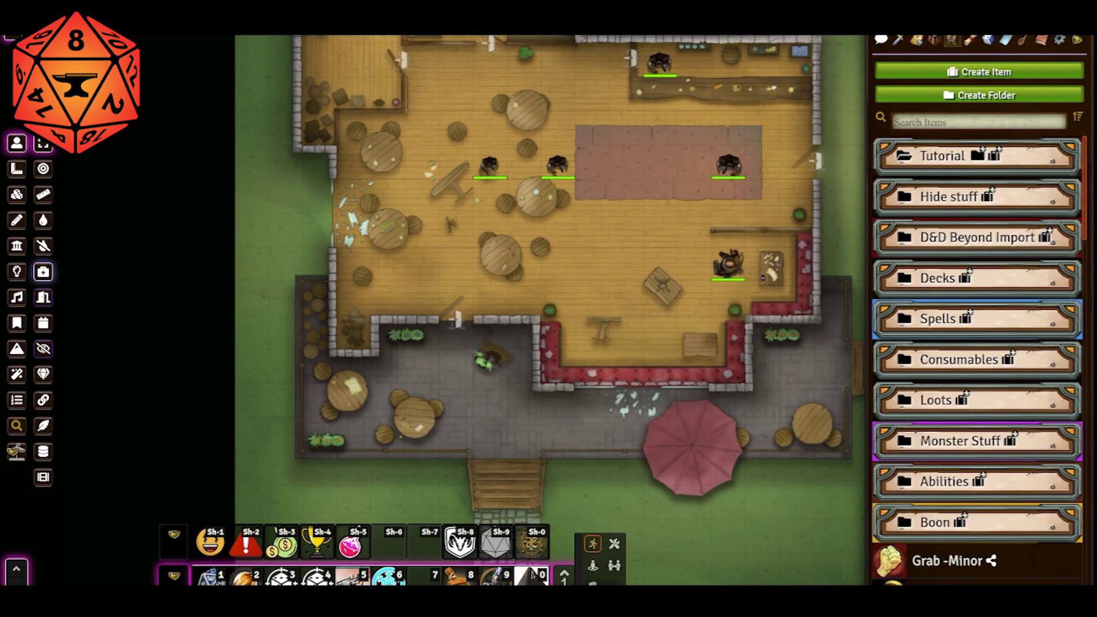
click(995, 155)
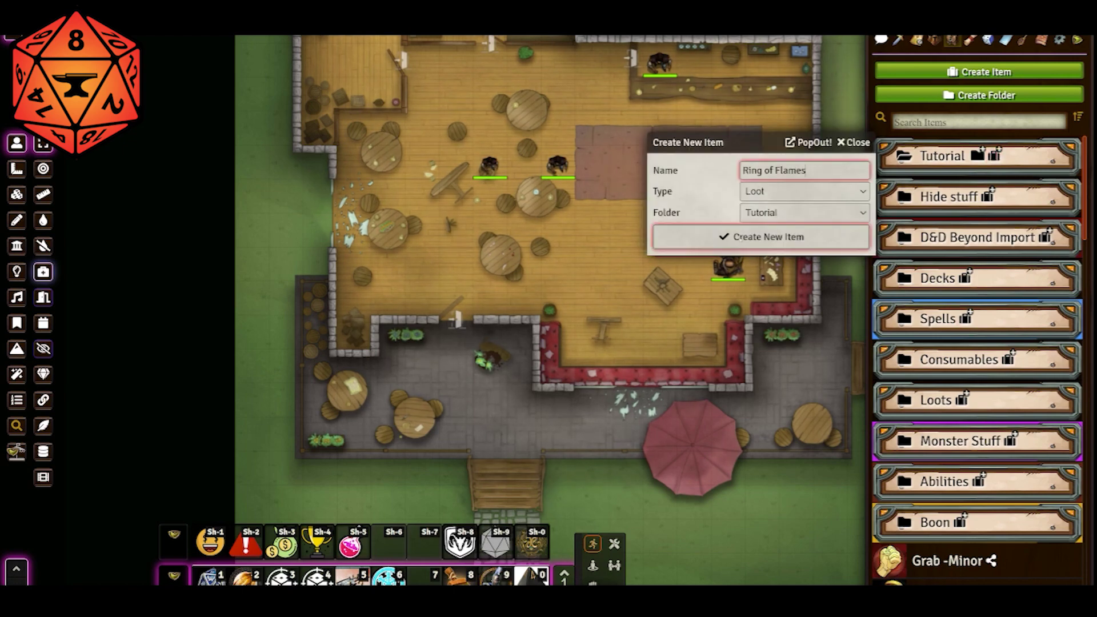
click(752, 237)
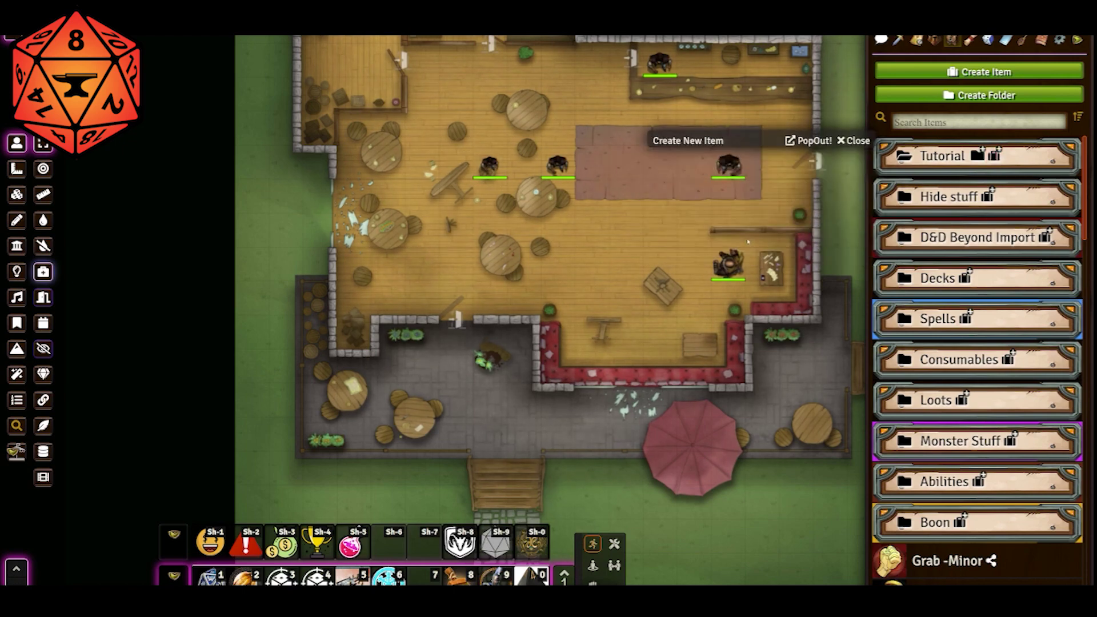
- Write the description intro about using charges to cast spells, starting '0 charges: firebolt'
mouse_move(595, 322)
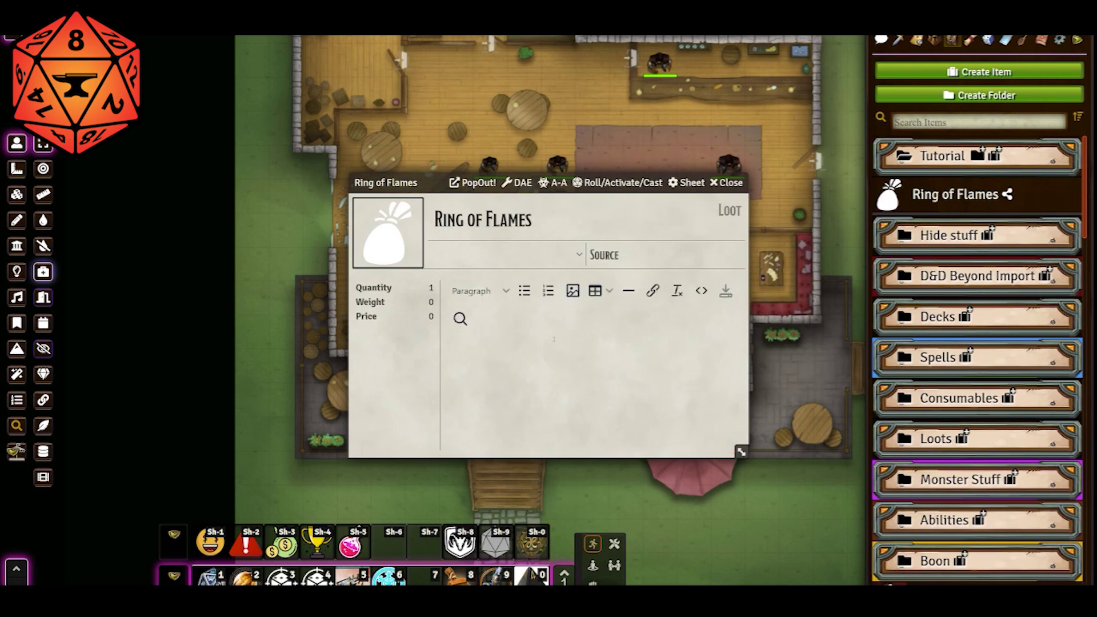
text(Once you attune tot his ring yo)
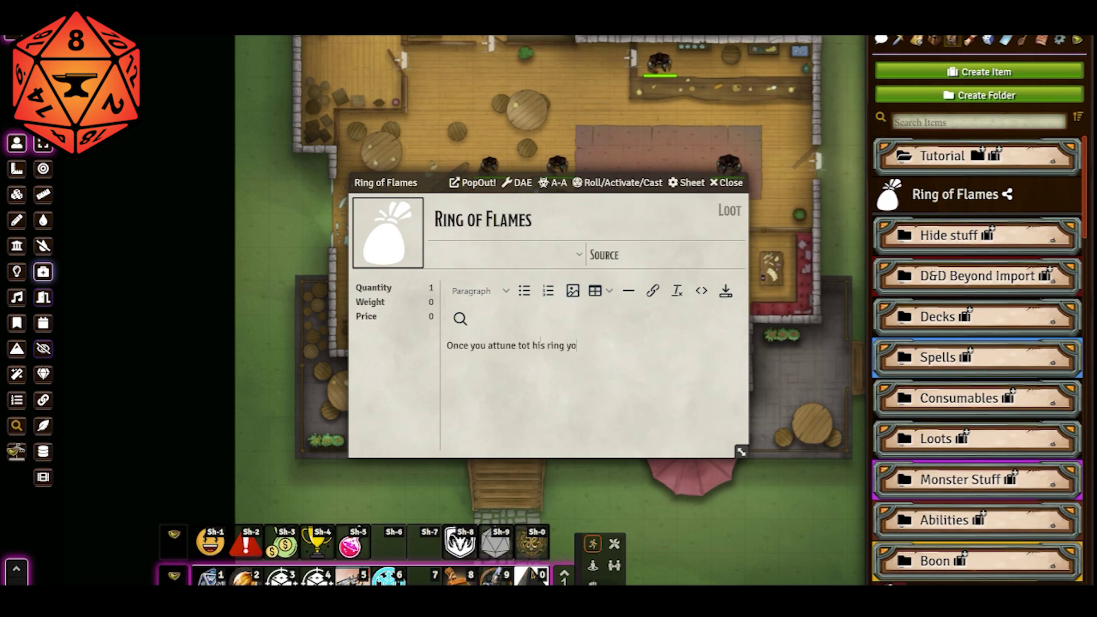
text(u can use charges to cast the following spells:)
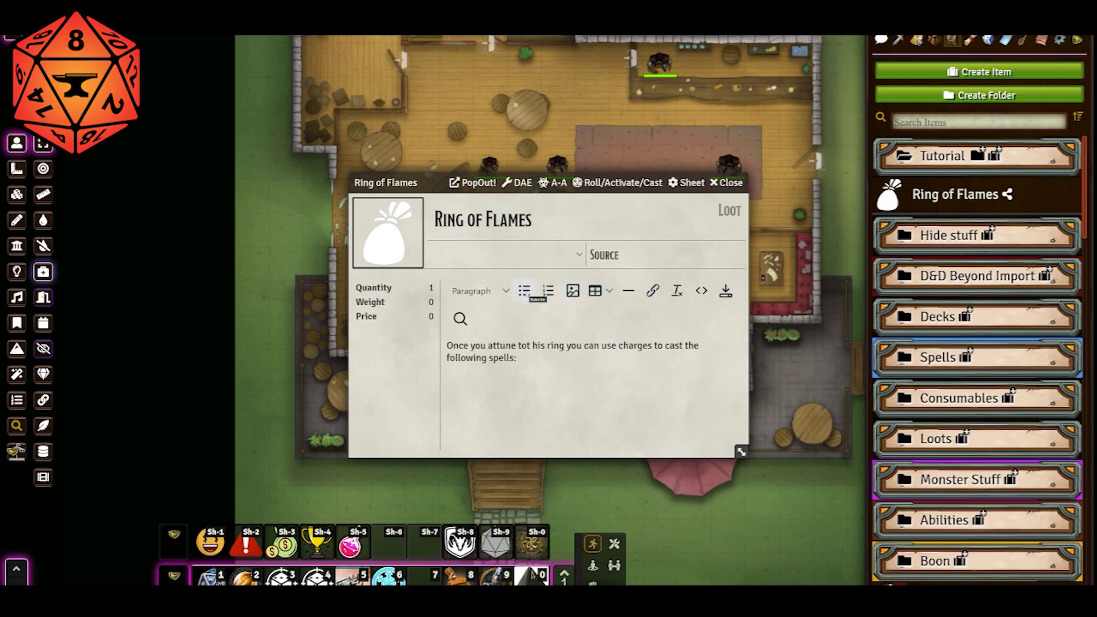
text(0 charges: )
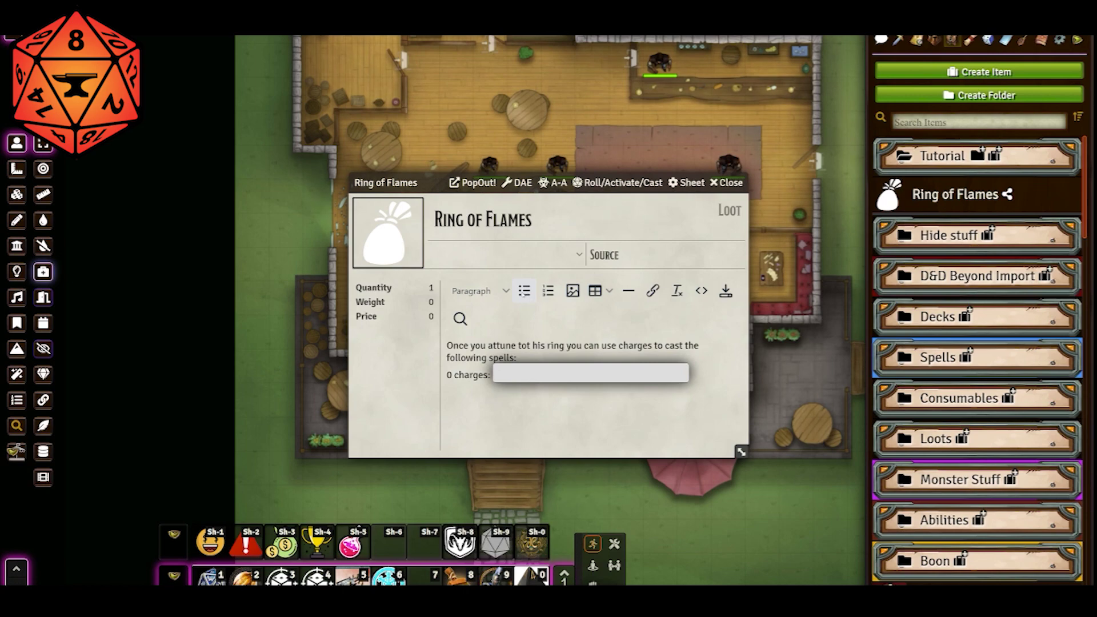
text(firebolt)
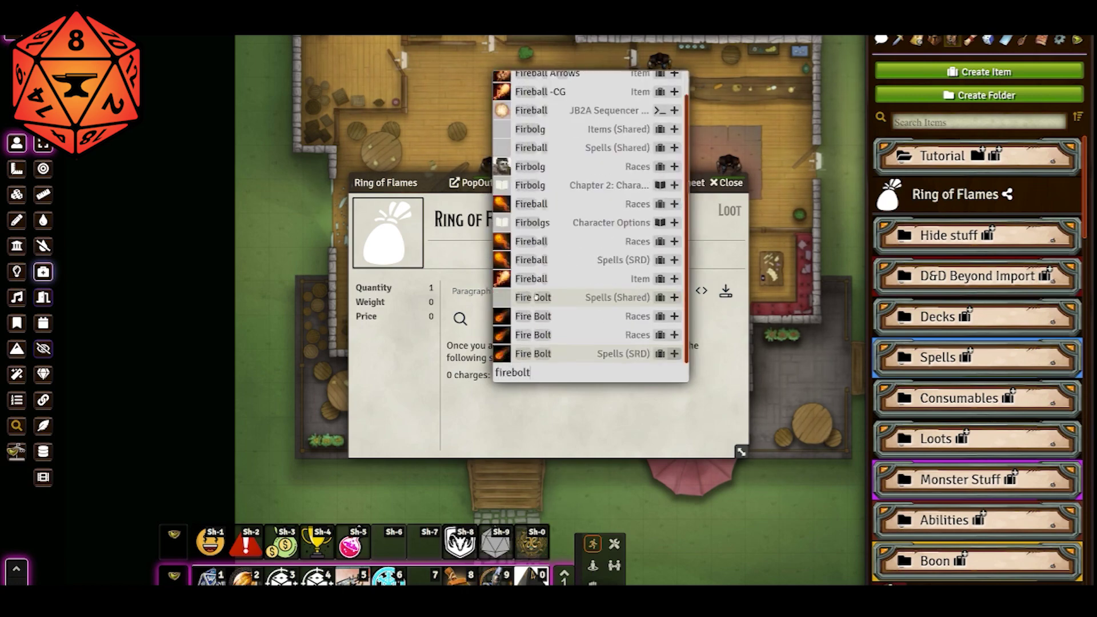
- Link Fire Bolt at 0 charges and Burning Hands on a new '1 charge' line
click(534, 353)
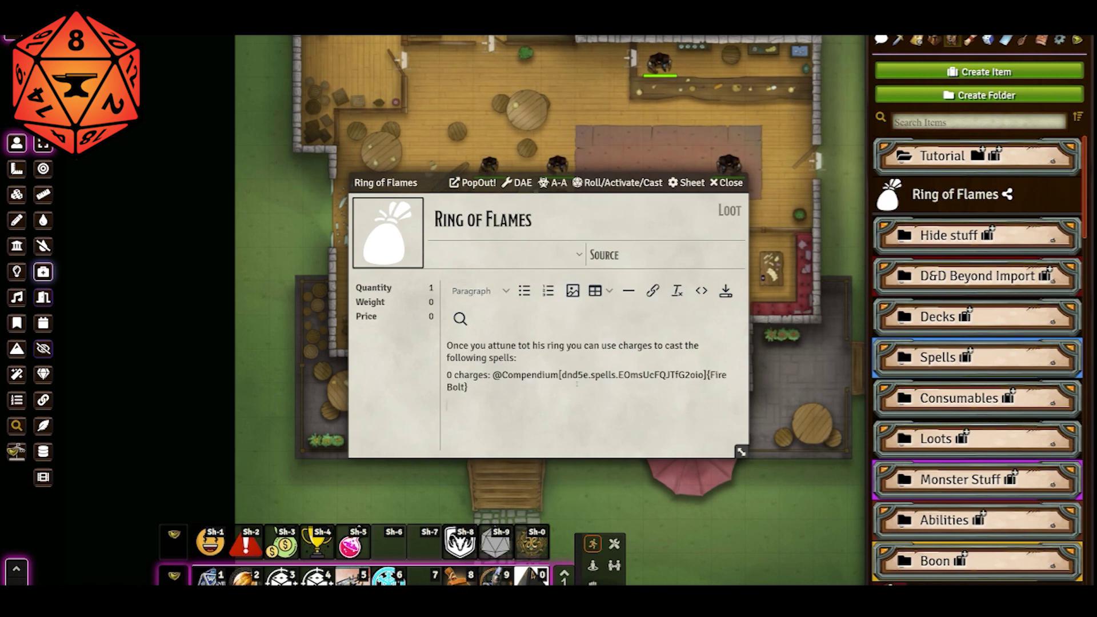
key(Return)
text(1 charge:)
key(ctrl+space)
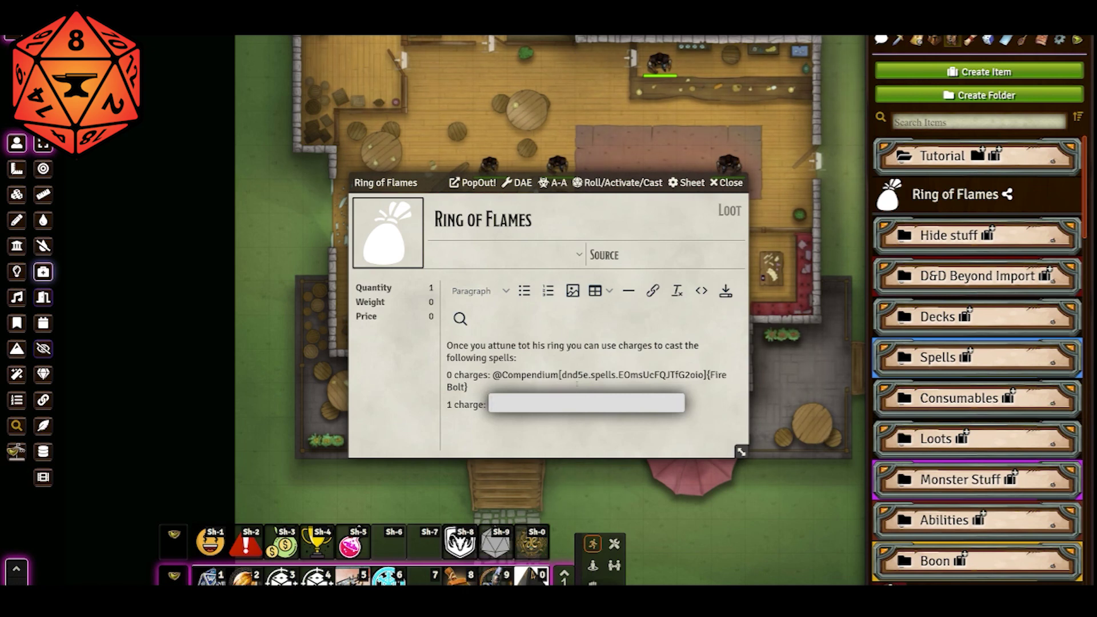
text(burning)
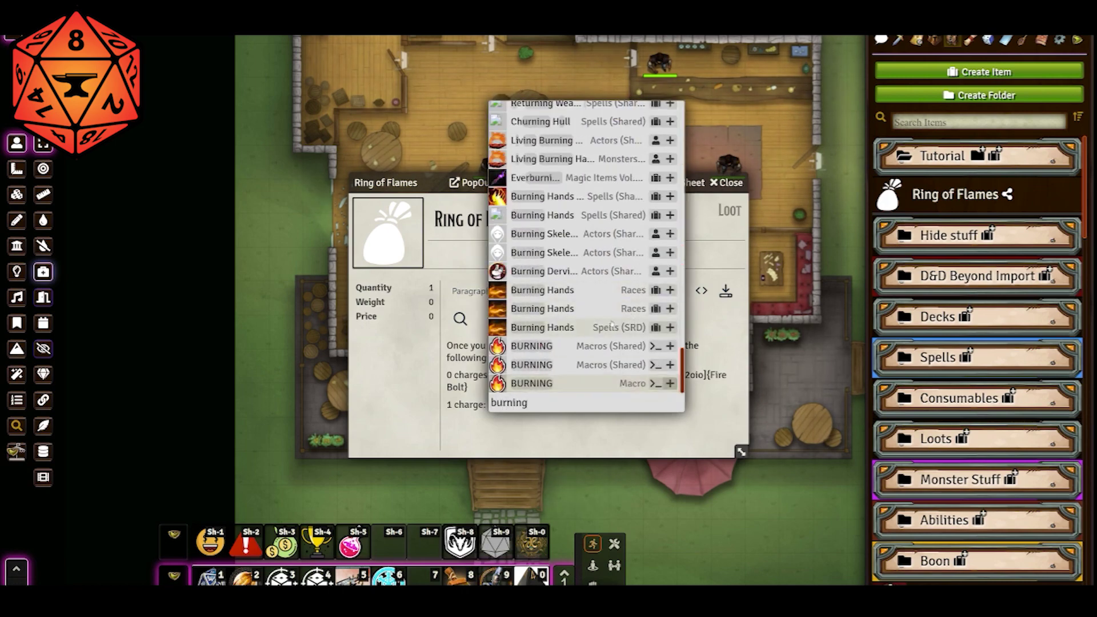
click(571, 328)
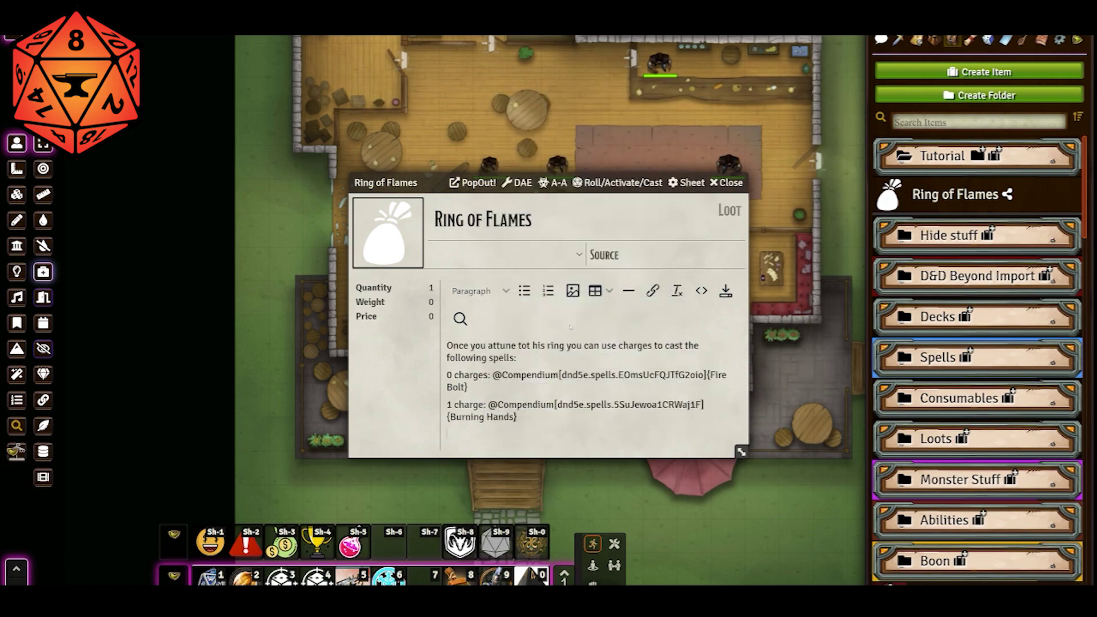
- Add a '2 charges:' line linking Fireball, save, and verify the Fire Bolt link opens
key(Return)
text(2 charges:)
key(ctrl+space)
text(fireball)
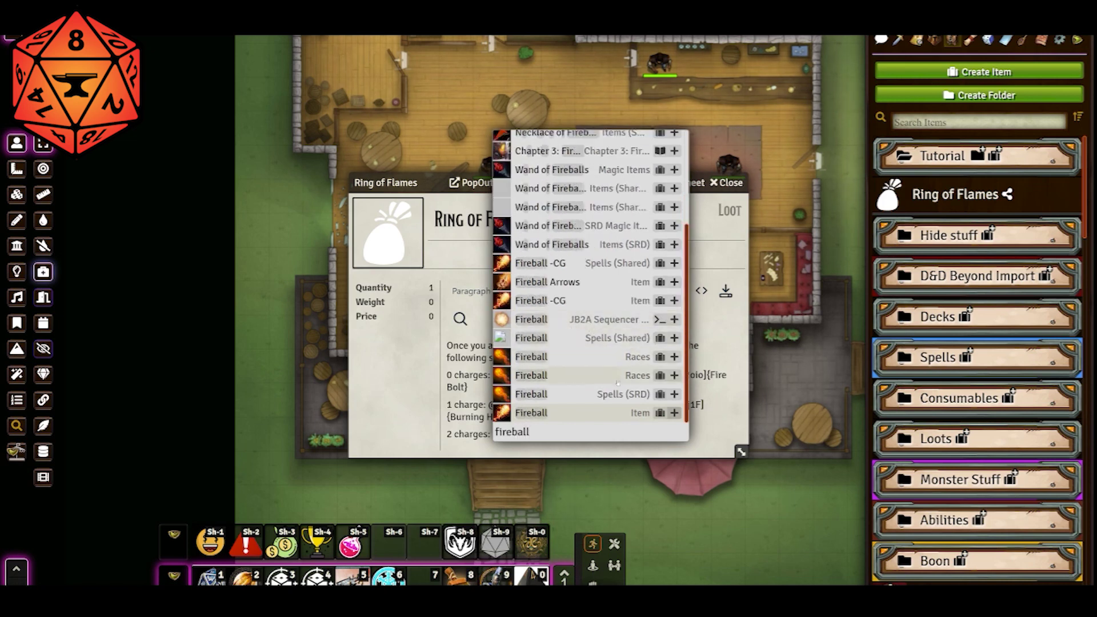
click(571, 395)
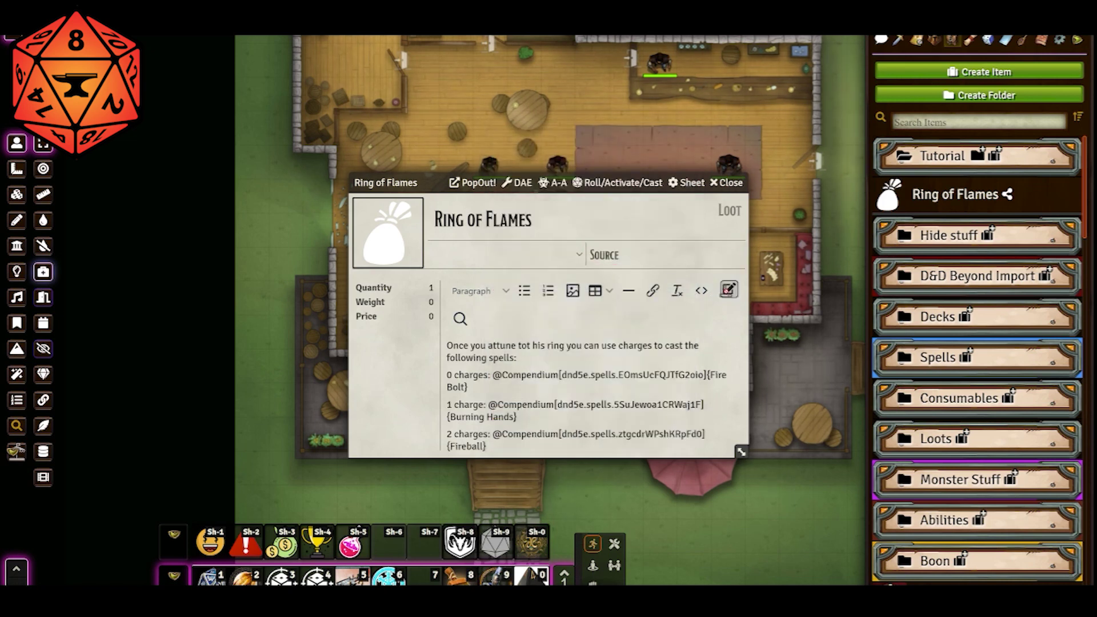
click(726, 291)
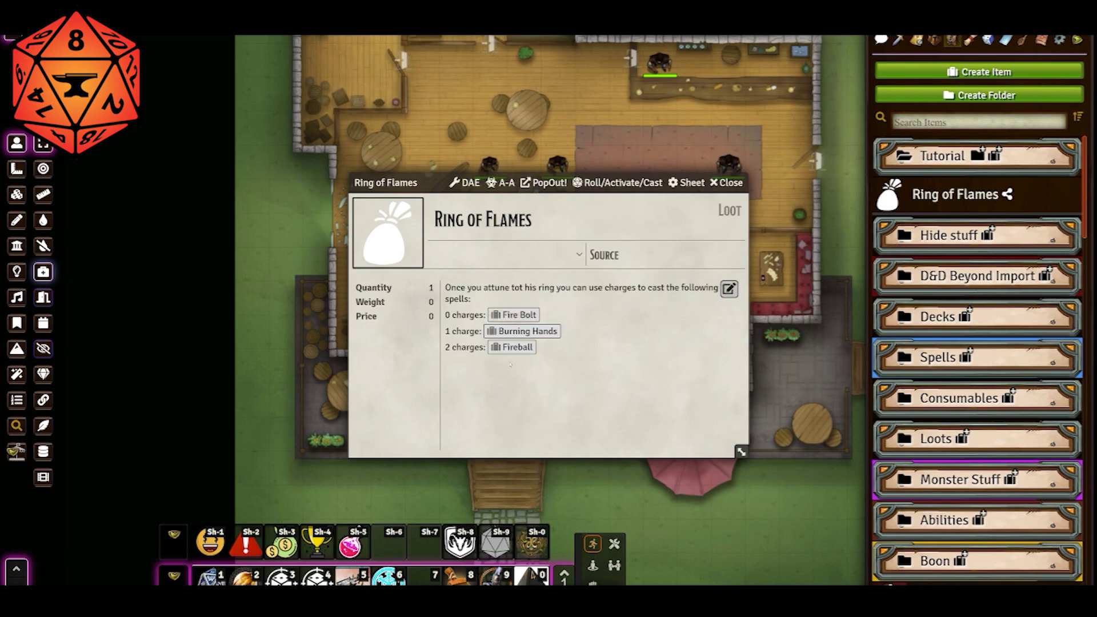
click(517, 316)
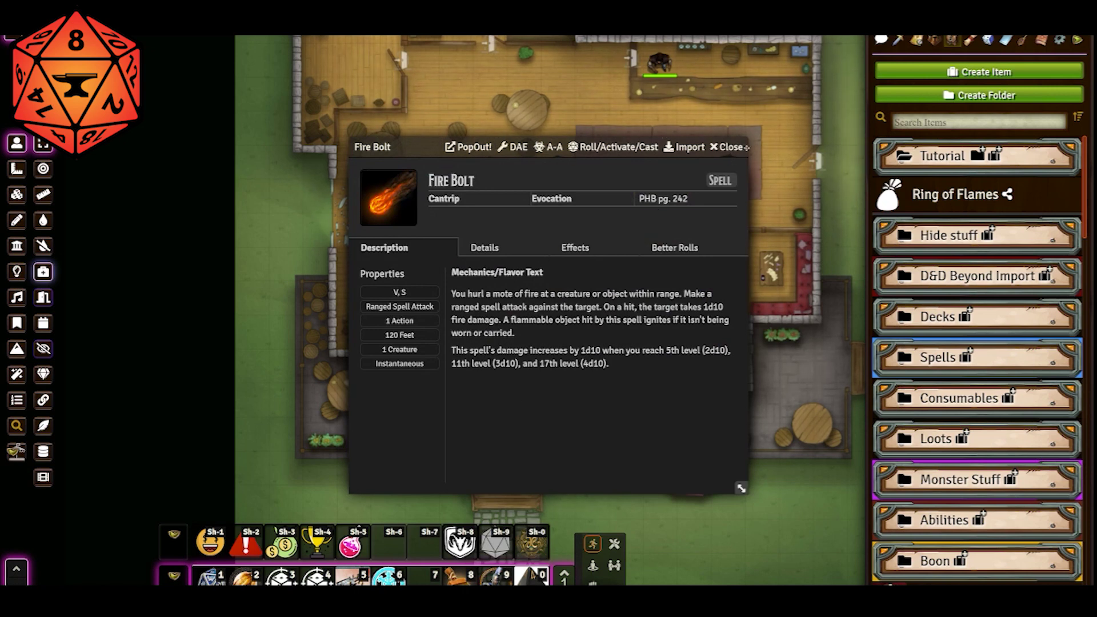
click(731, 148)
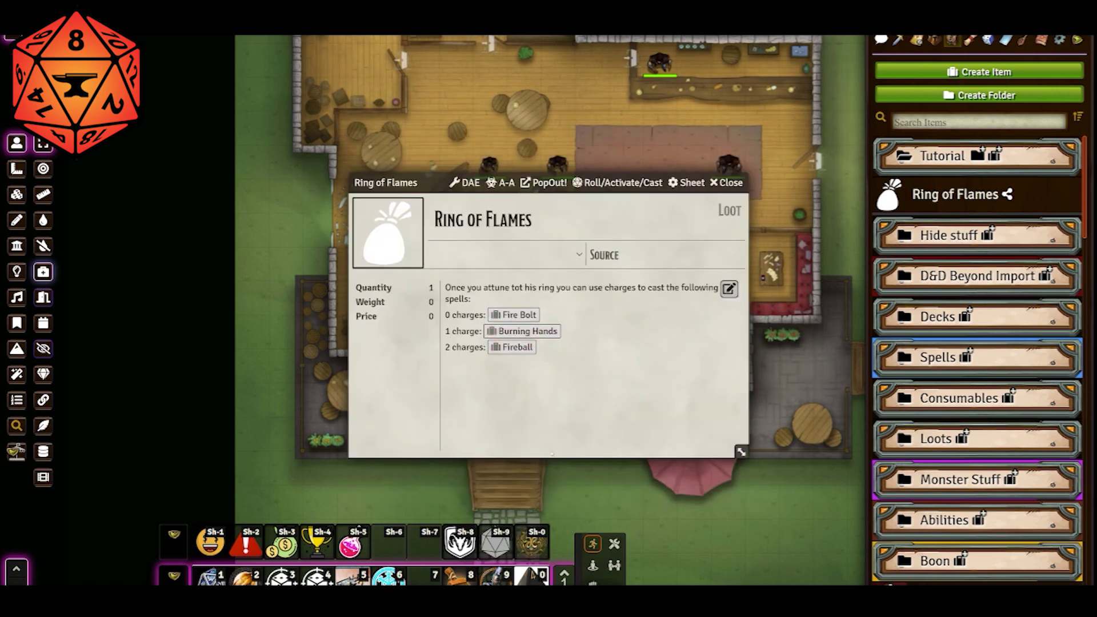